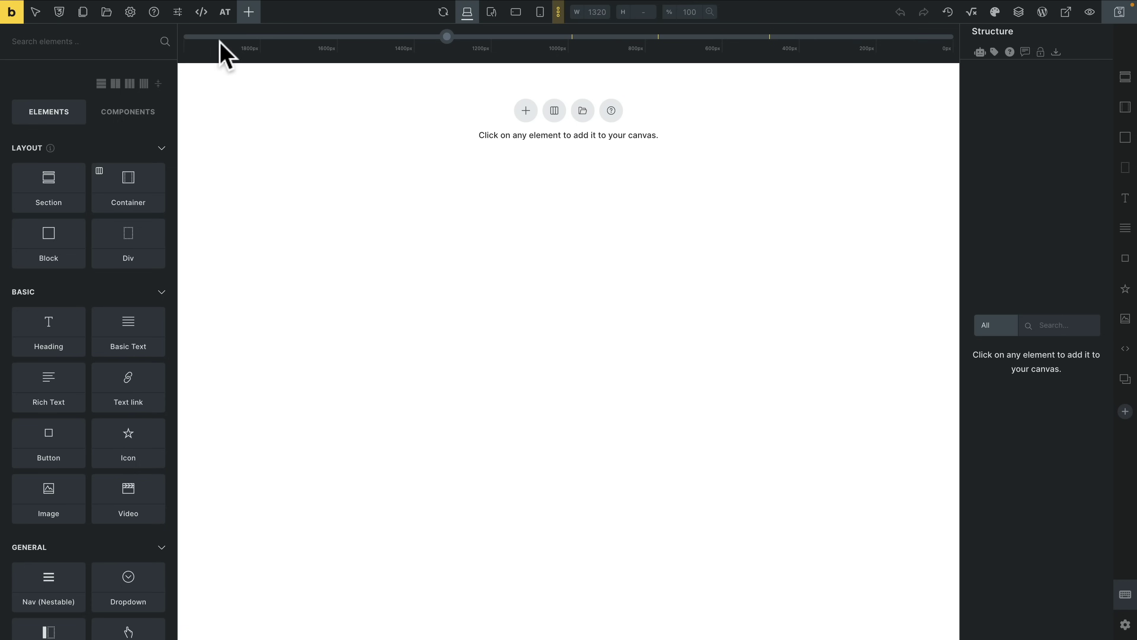
# Open the AT Framework settings from the Advanced Themer menu's Styles & CSS section
pyautogui.click(224, 18)
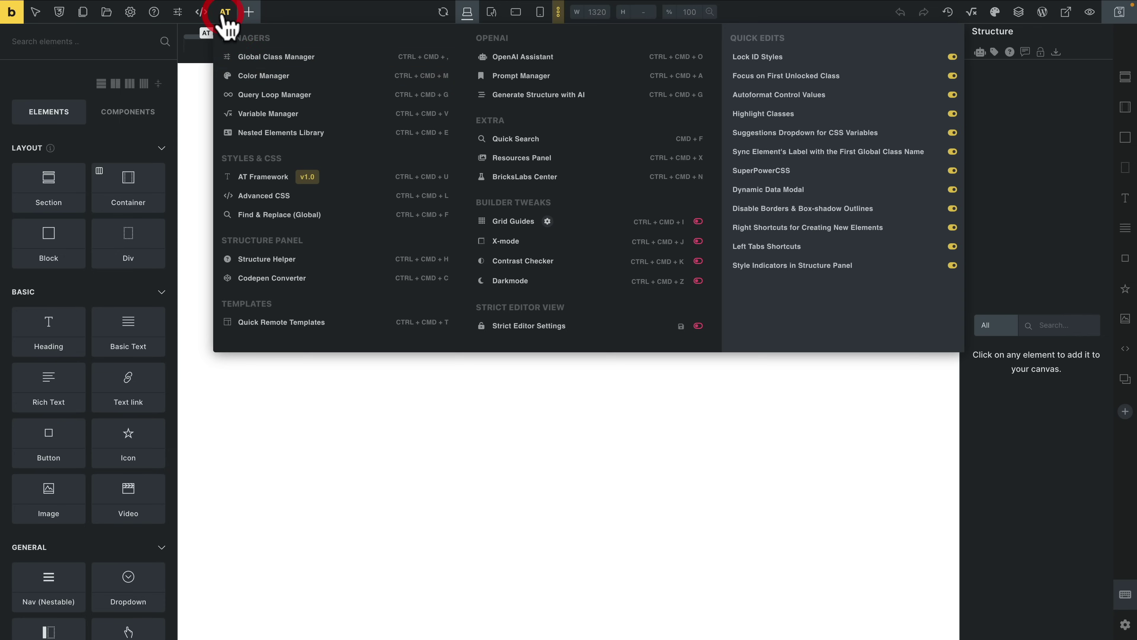
pyautogui.click(342, 183)
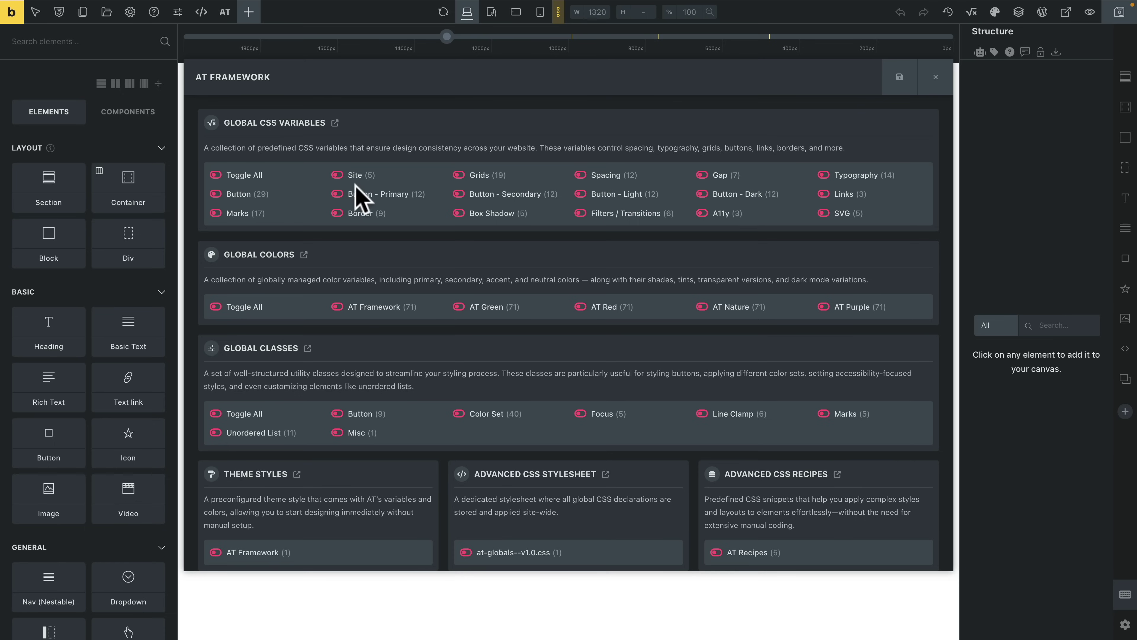
# Enable all Global CSS Variables groups, the AT Framework colour set, and all Global Classes groups
pyautogui.click(217, 176)
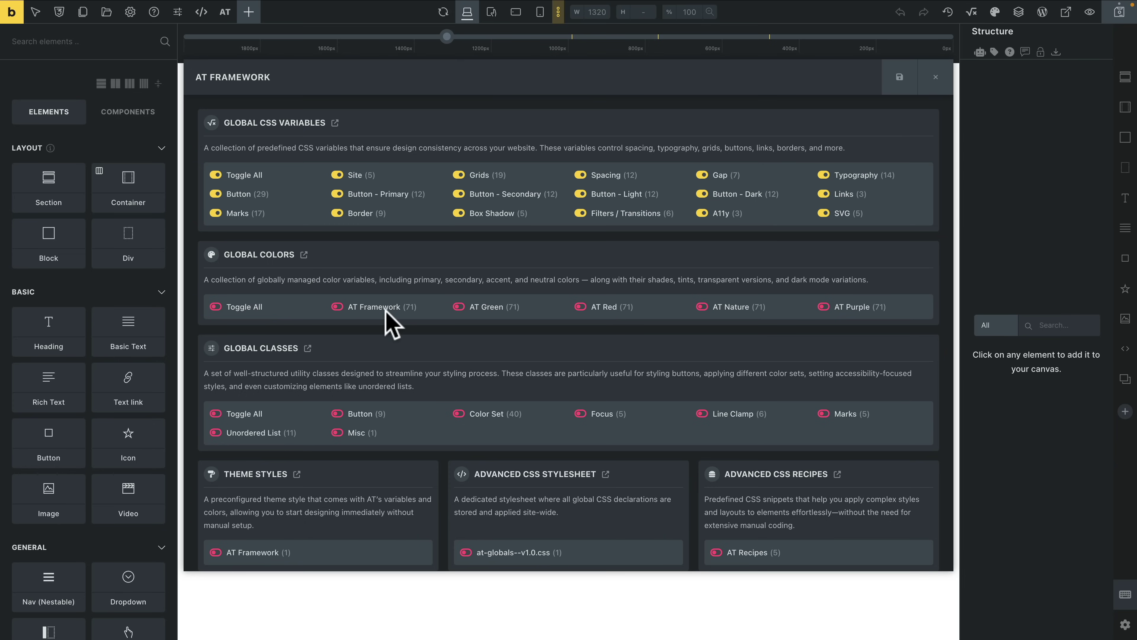
pyautogui.click(338, 306)
pyautogui.click(216, 413)
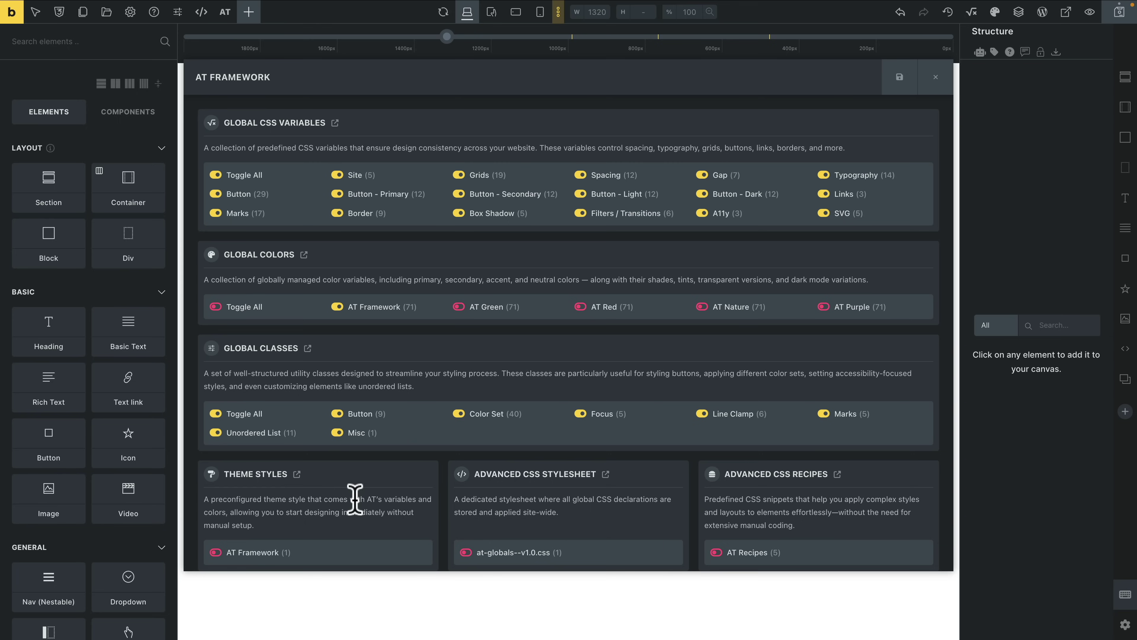
pyautogui.scroll(-1, 356, 499)
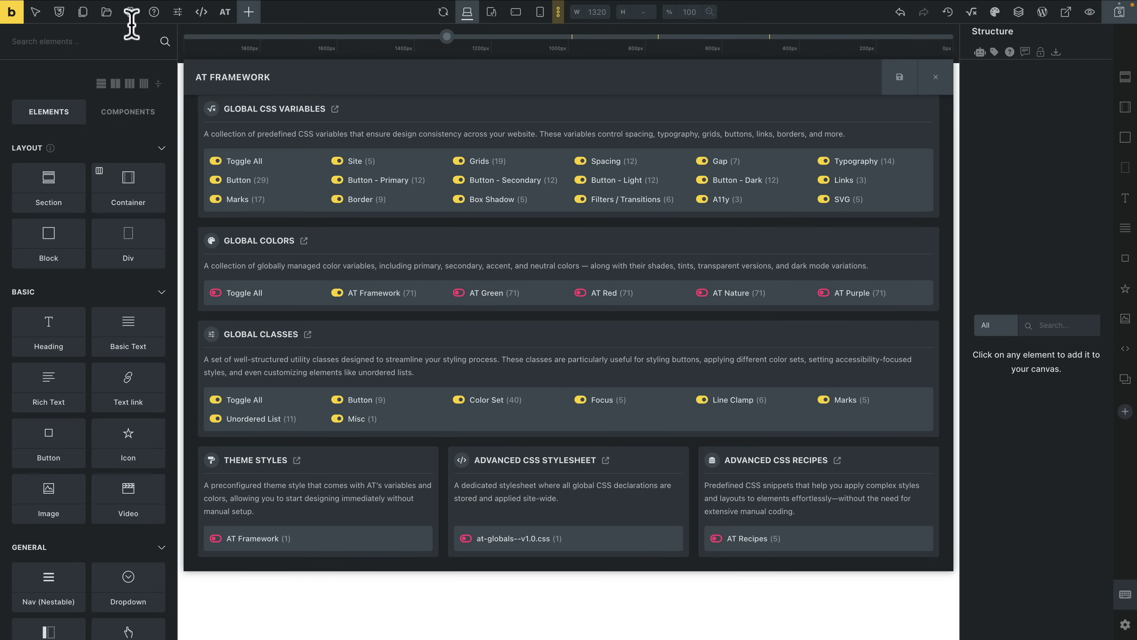
# Enable the AT Framework theme style and select it as the active theme style
pyautogui.click(130, 13)
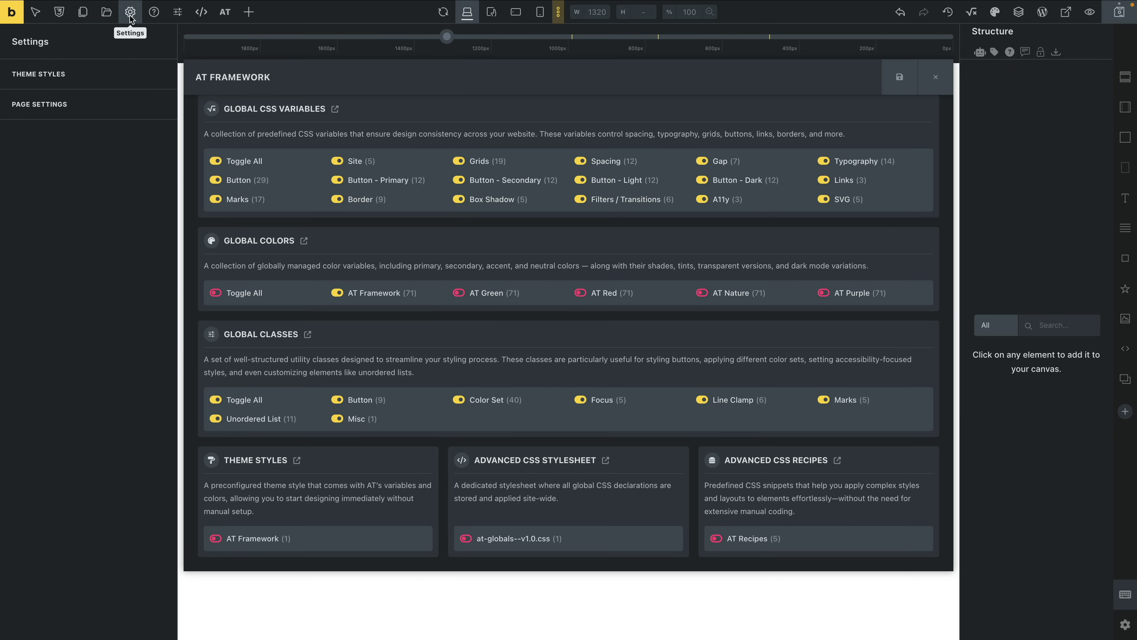
pyautogui.click(120, 77)
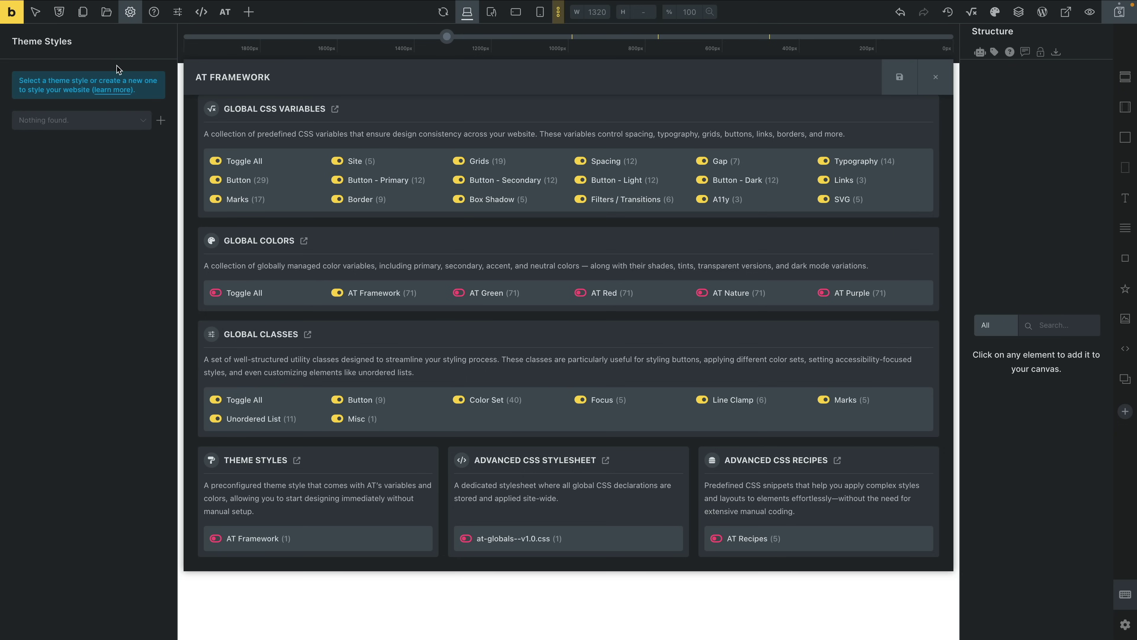
pyautogui.click(126, 122)
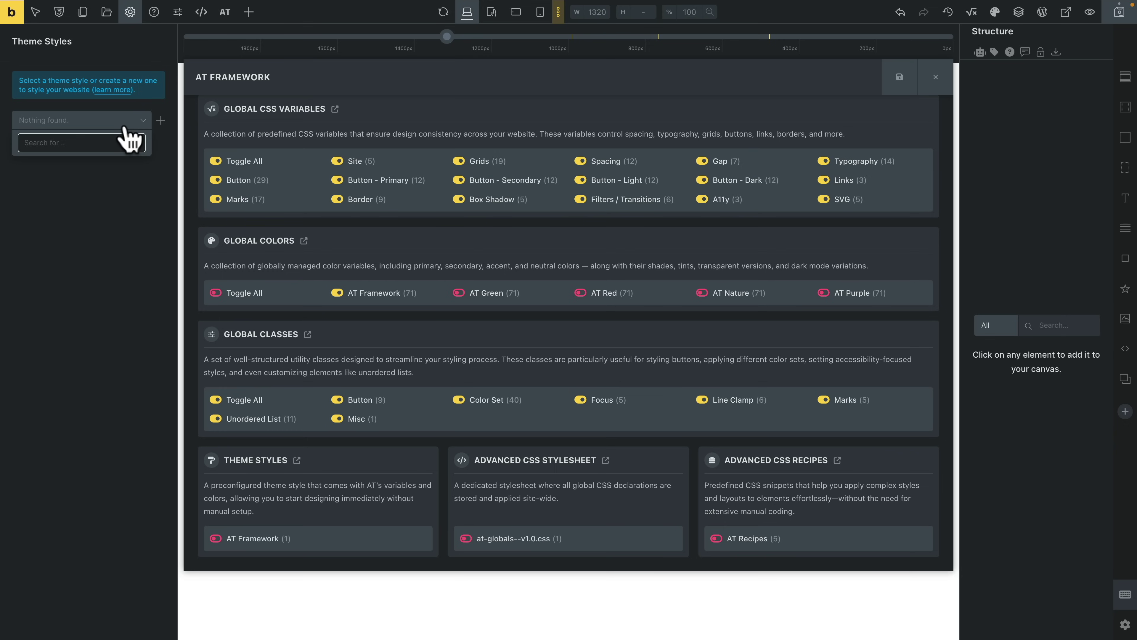
pyautogui.click(340, 488)
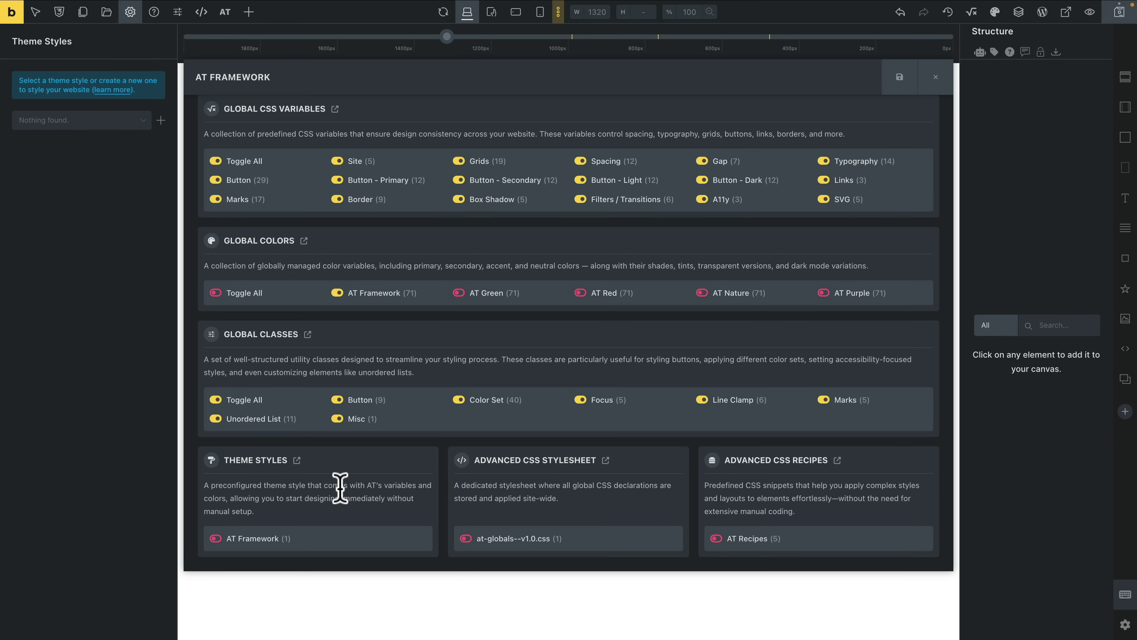
pyautogui.click(217, 539)
pyautogui.click(139, 121)
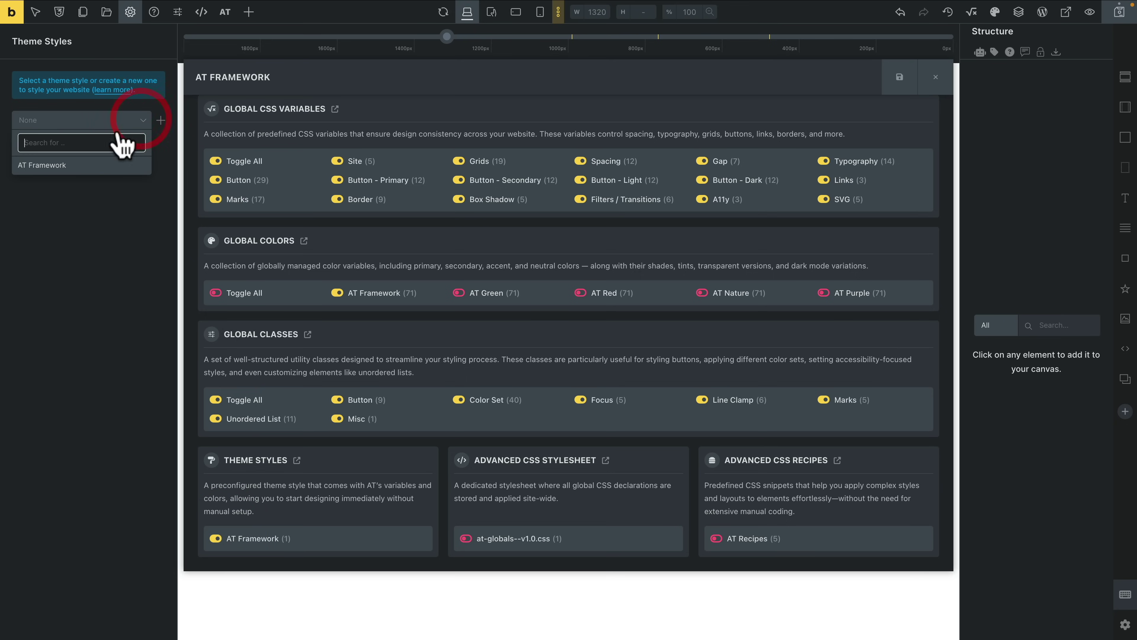
pyautogui.click(53, 166)
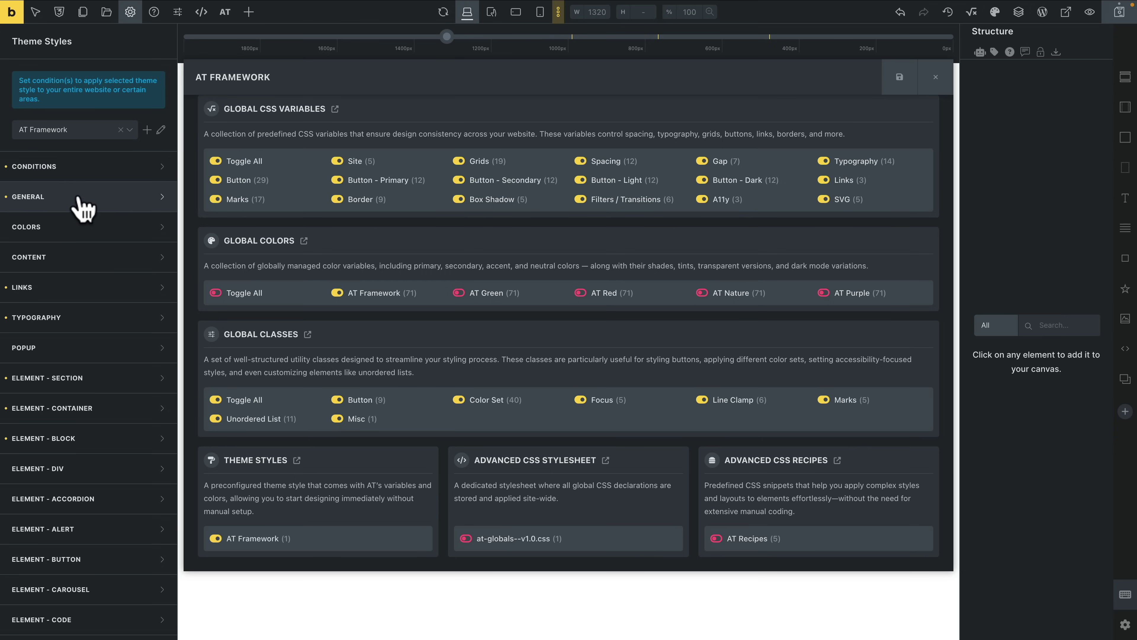
# Browse the General, Links and Typography settings, then expand Element - Section and widen the panel
pyautogui.click(83, 203)
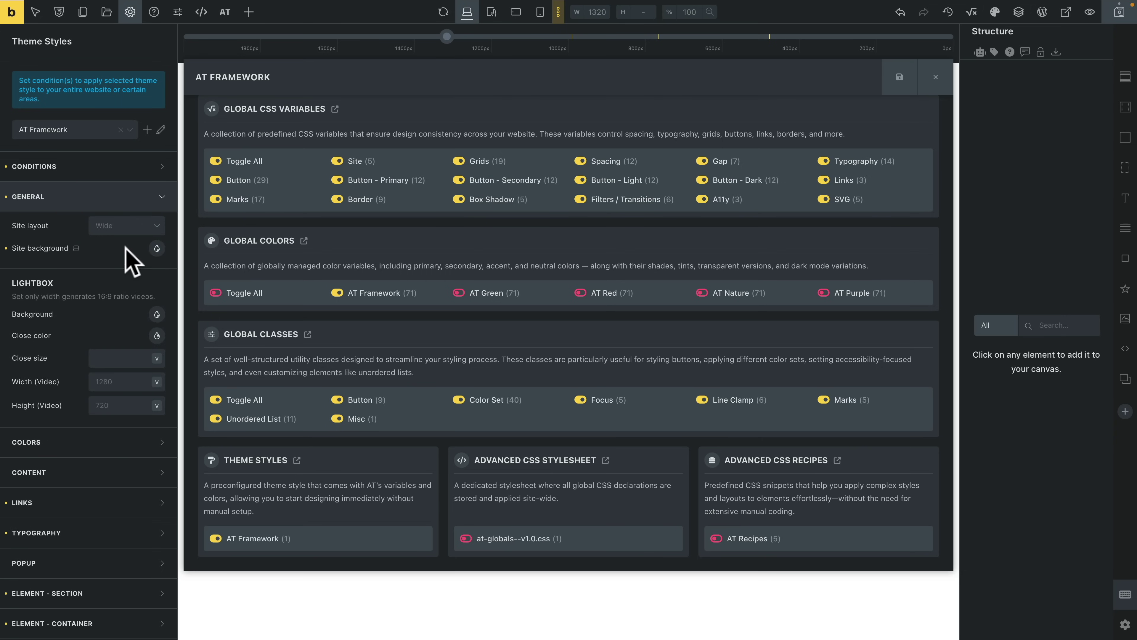
pyautogui.click(115, 199)
pyautogui.click(81, 287)
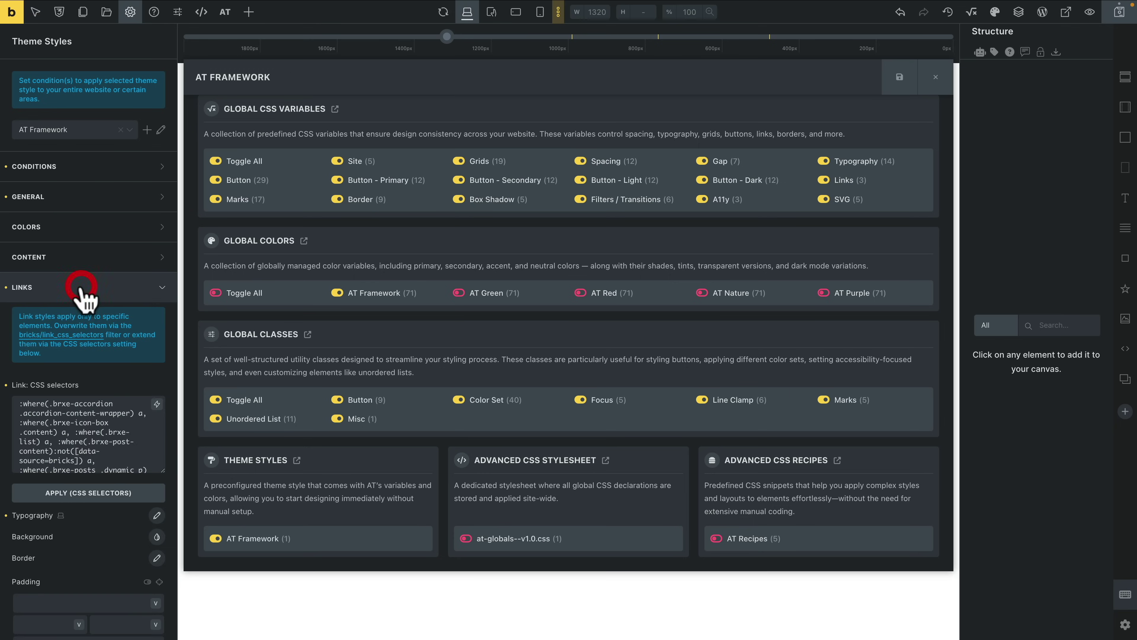
pyautogui.click(77, 288)
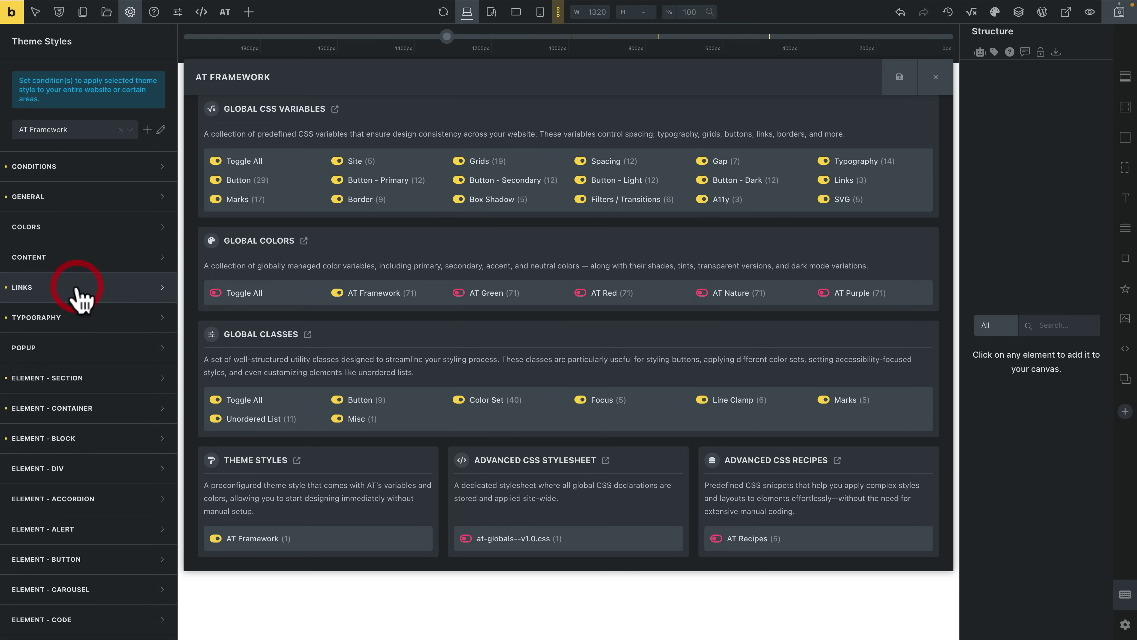
pyautogui.click(79, 318)
pyautogui.click(109, 323)
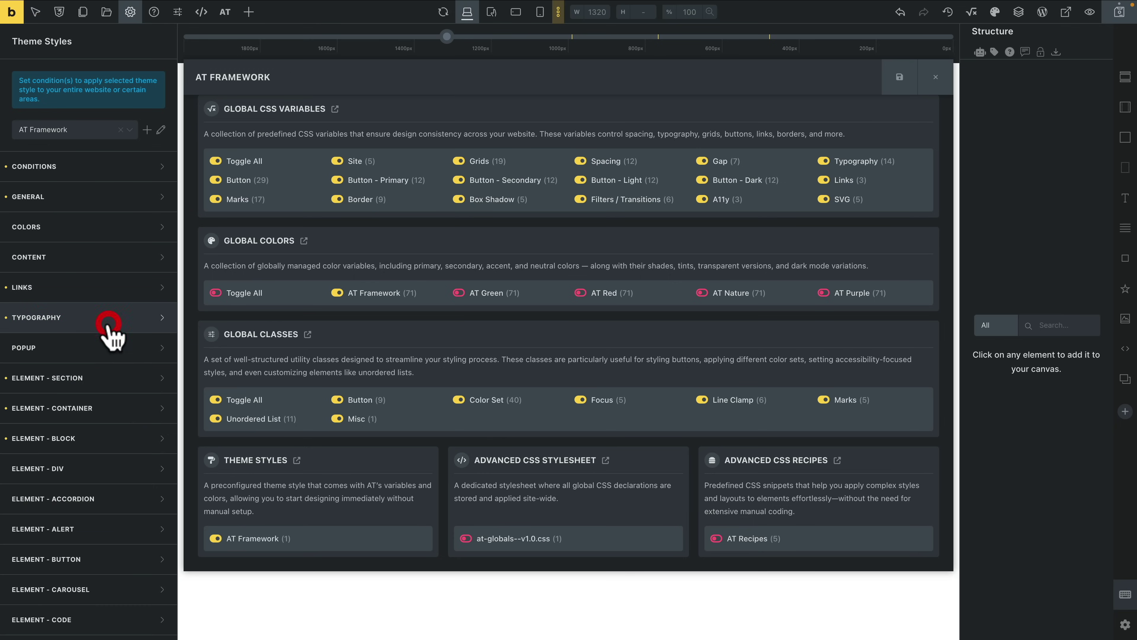
pyautogui.click(104, 380)
pyautogui.scroll(-3, 103, 403)
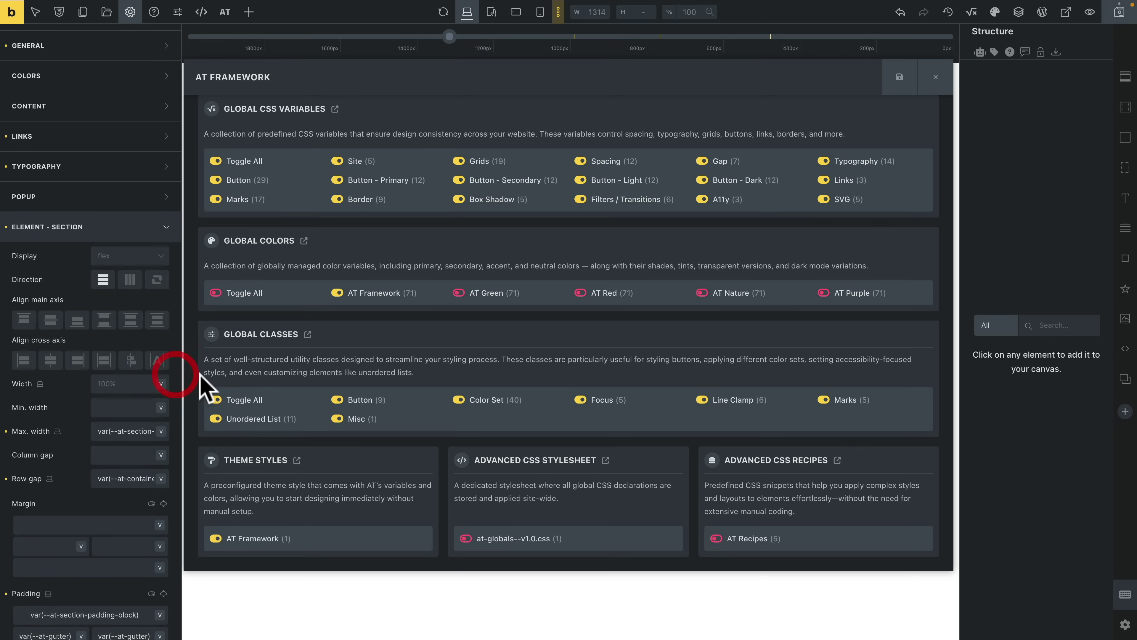
pyautogui.moveTo(199, 376); pyautogui.dragTo(209, 381)
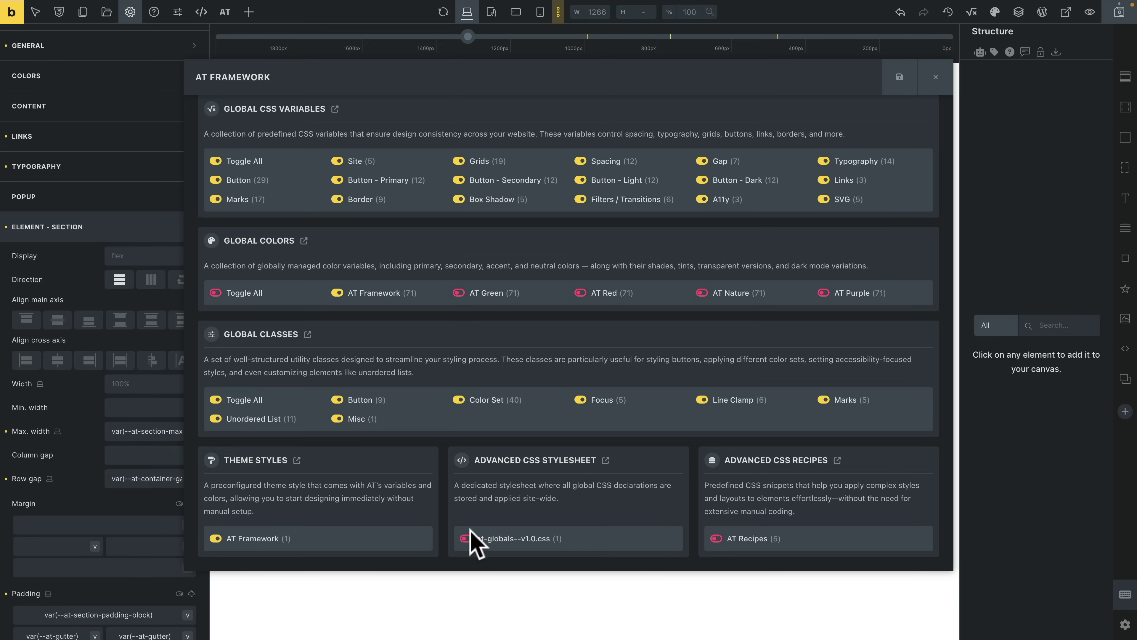
# Enable the at-globals--v1.0.css stylesheet and AT Recipes, then save and close the framework settings
pyautogui.click(467, 539)
pyautogui.click(717, 539)
pyautogui.click(899, 77)
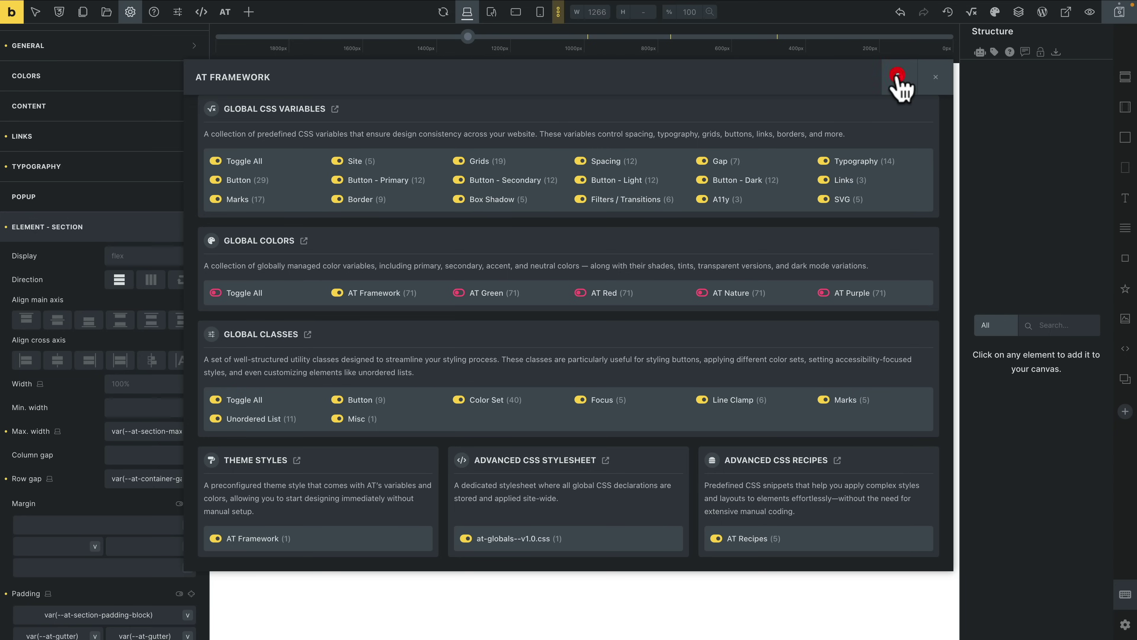
pyautogui.click(936, 78)
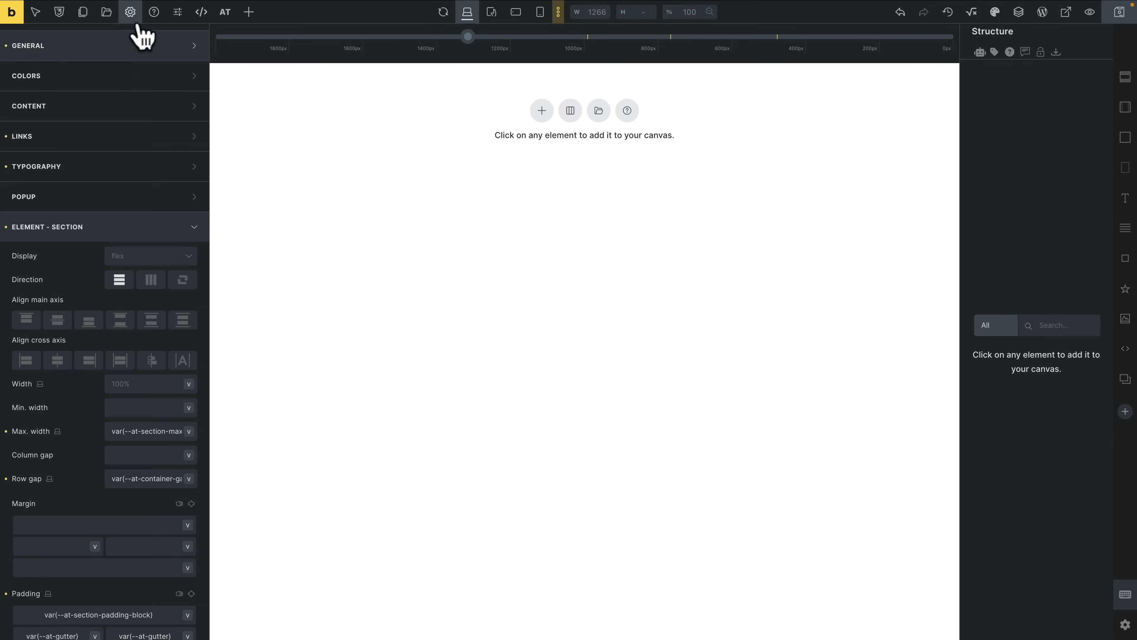
# Review the 77 AT classes and 186 variables, filtering to Spacing, then close the manager
pyautogui.click(130, 12)
pyautogui.click(602, 216)
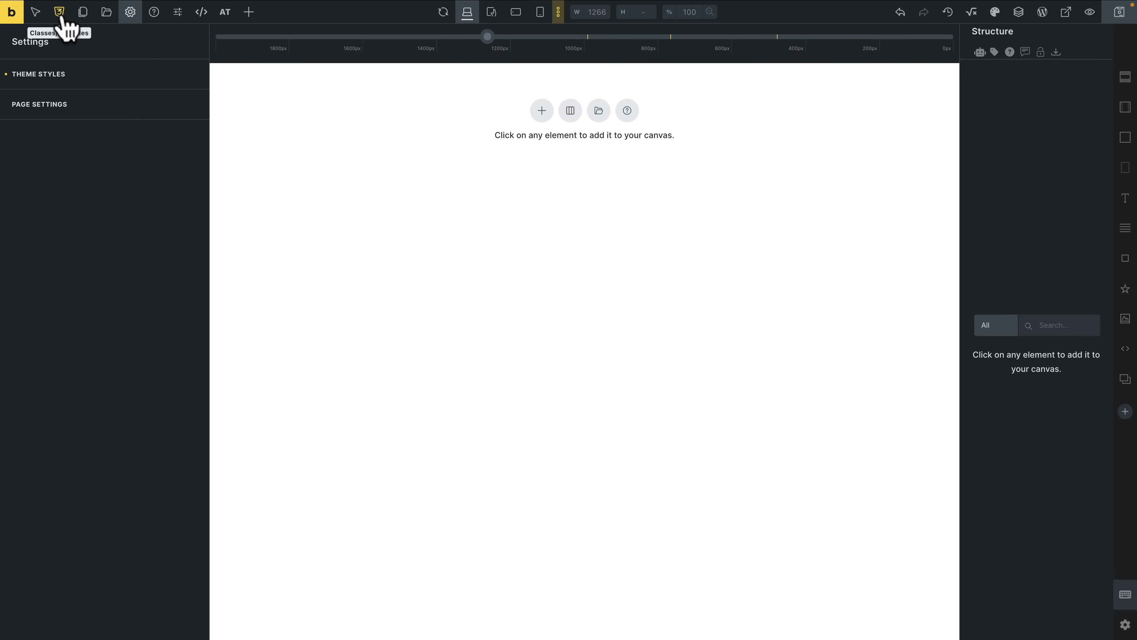
pyautogui.click(61, 12)
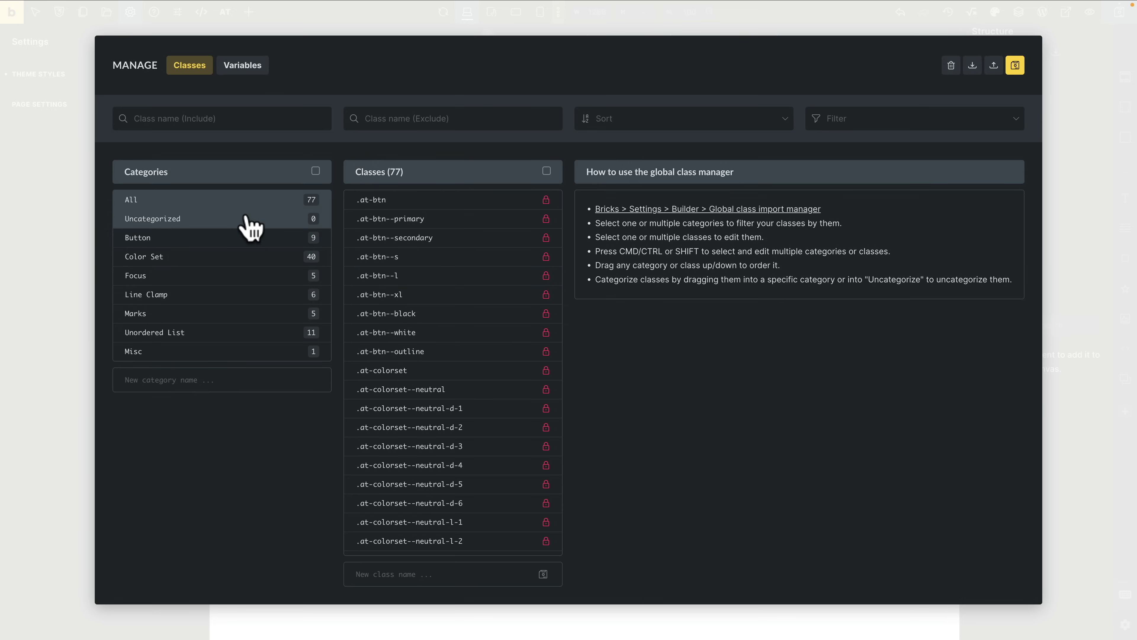
pyautogui.click(236, 71)
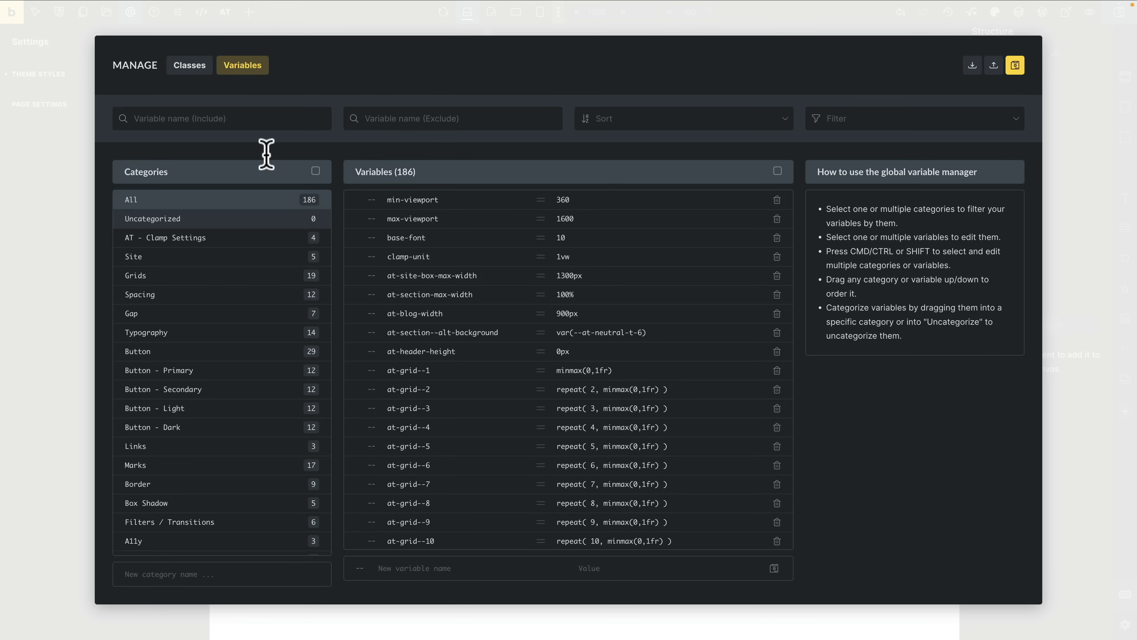
pyautogui.click(267, 299)
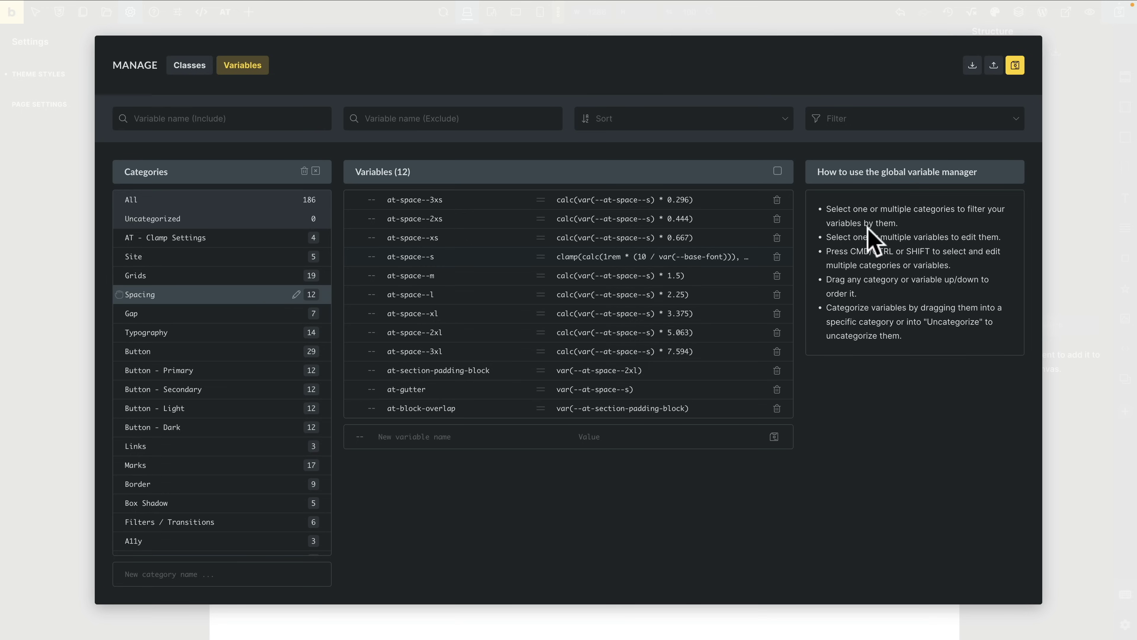
pyautogui.click(1111, 87)
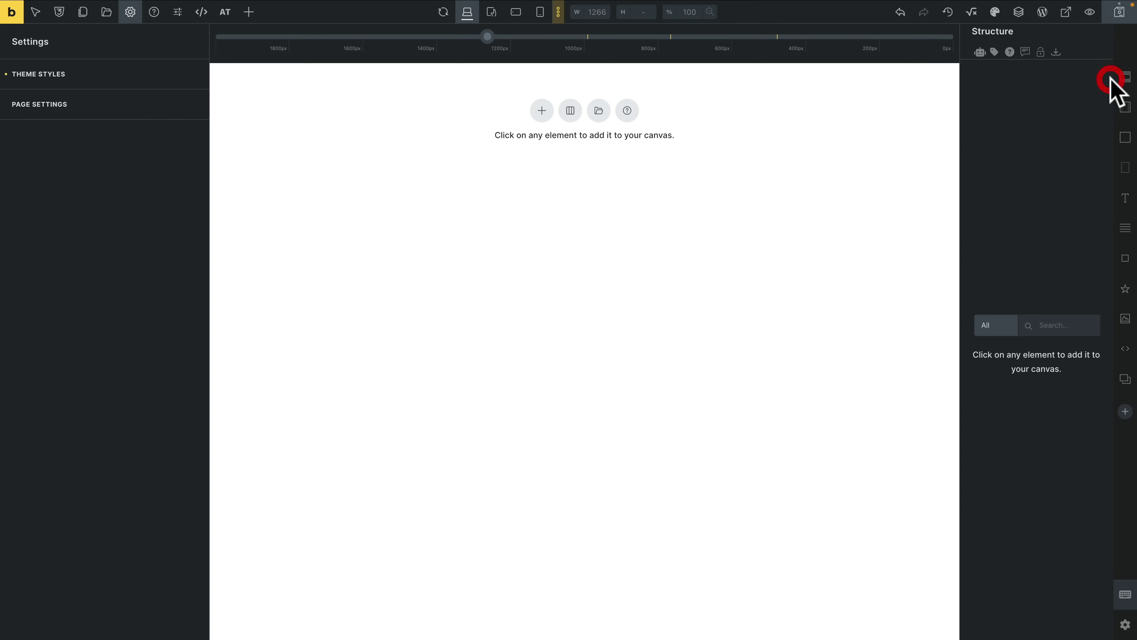
# In the CSS Variable Manager, change at-site-box-max-width's hundreds digit to 4 and save to the database
pyautogui.click(974, 18)
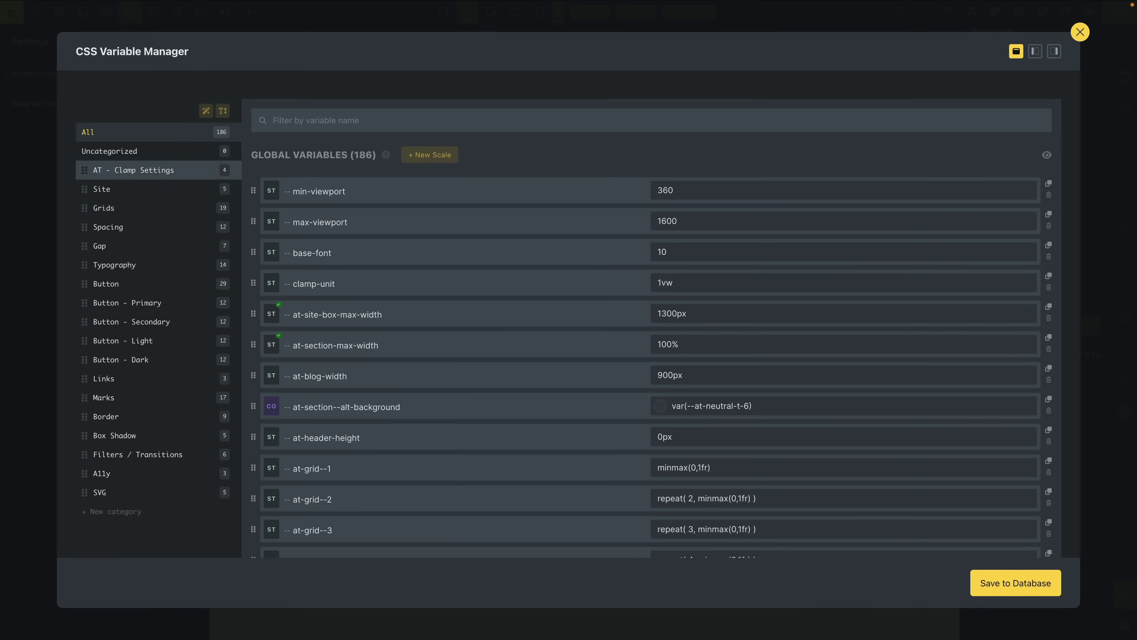
pyautogui.click(160, 171)
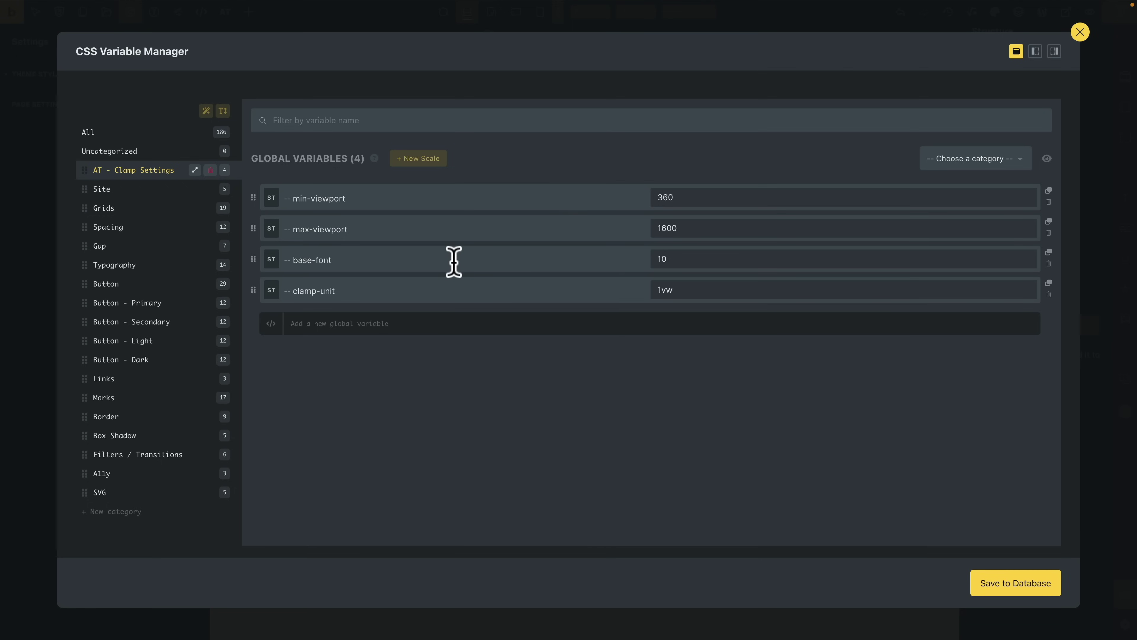
pyautogui.click(152, 190)
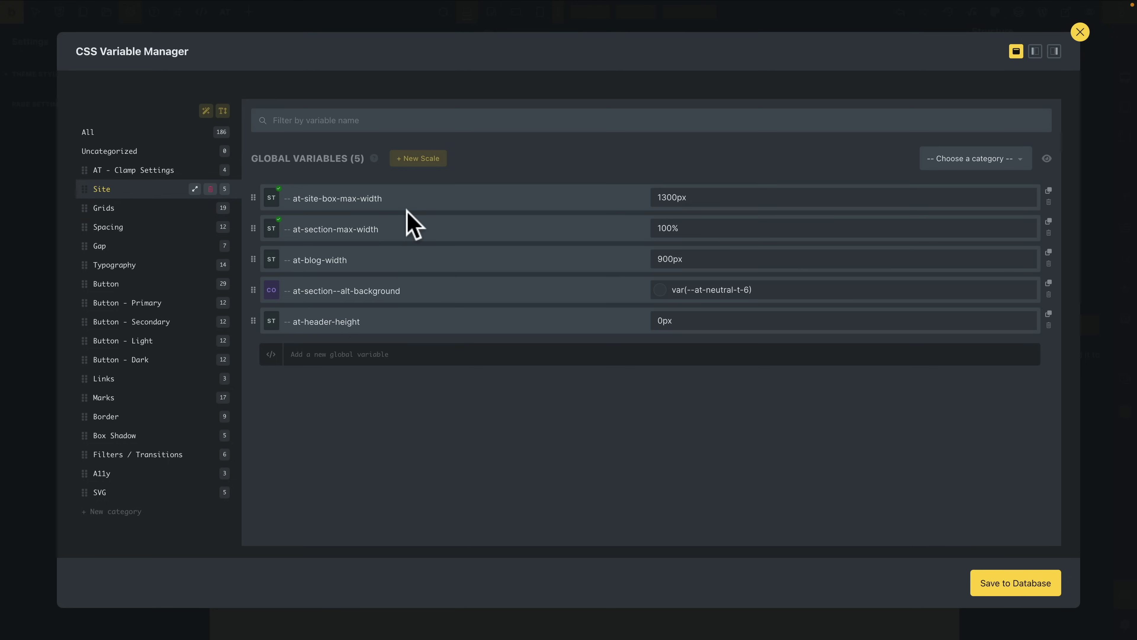
pyautogui.click(667, 198)
pyautogui.press('BackSpace')
pyautogui.write('4')
pyautogui.click(1013, 585)
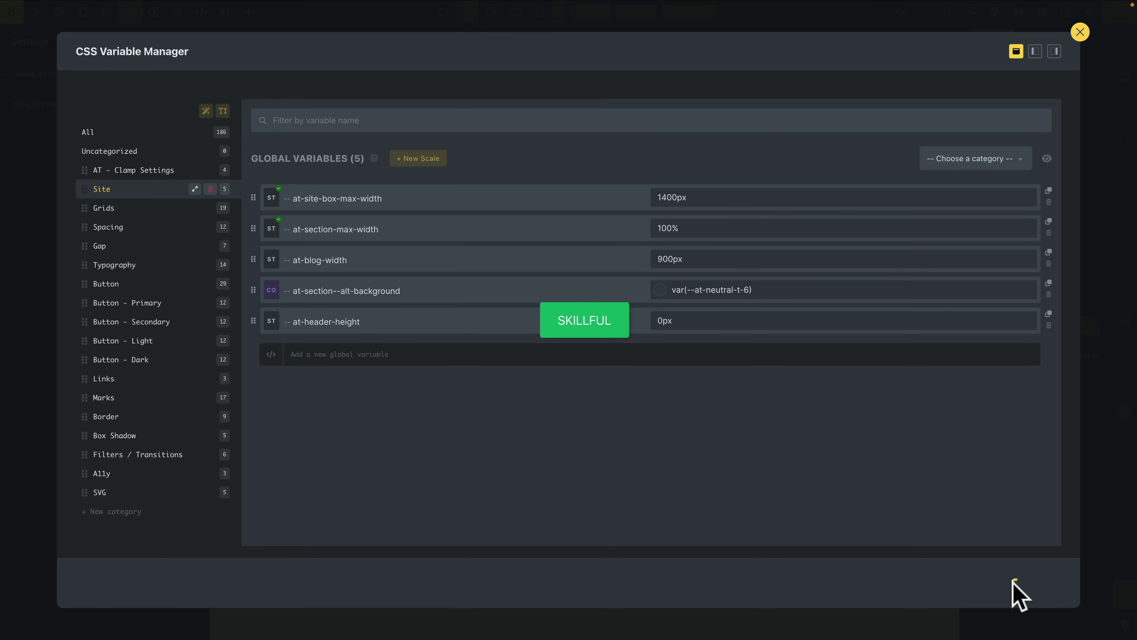
# Scroll through the Grids variables, then open the Spacing category's at-space scale
pyautogui.click(126, 209)
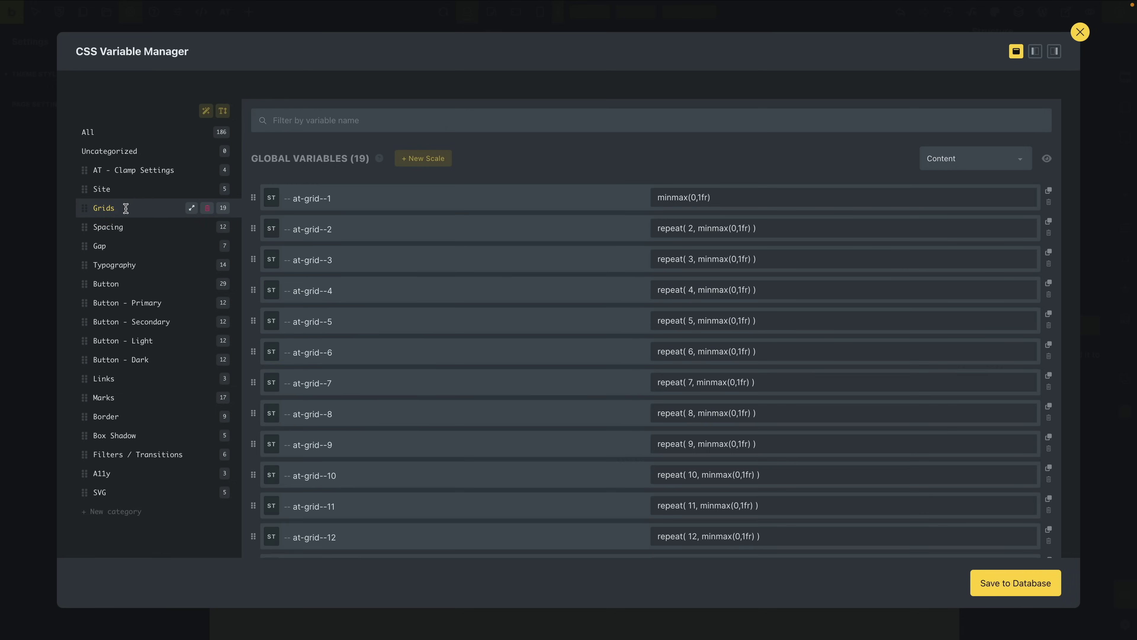
pyautogui.scroll(-2, 501, 240)
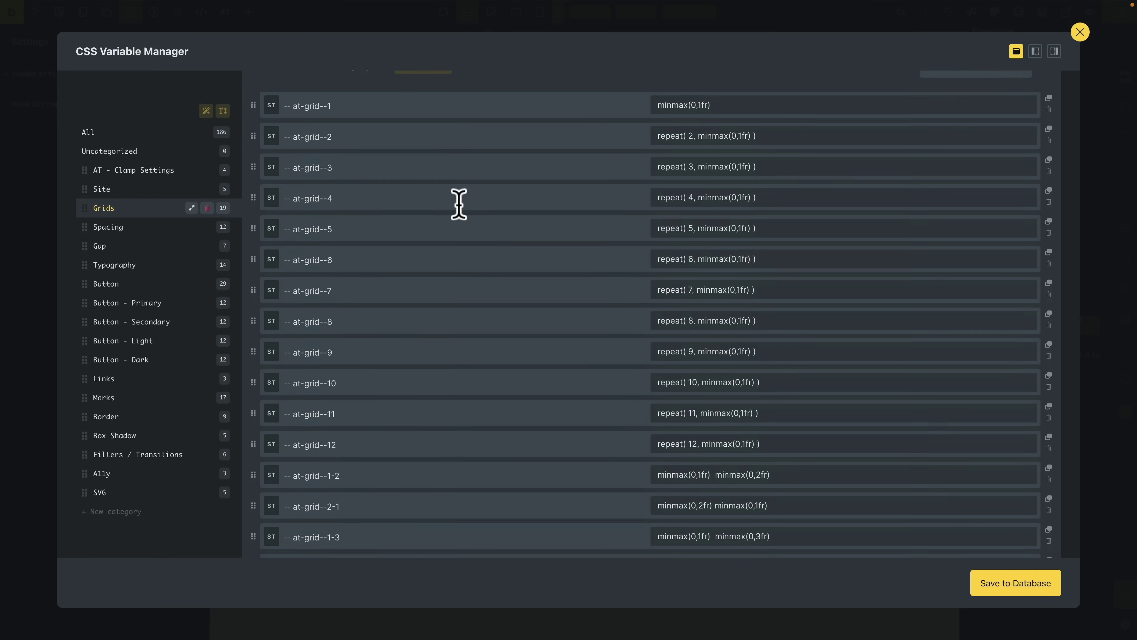
pyautogui.scroll(-4, 459, 205)
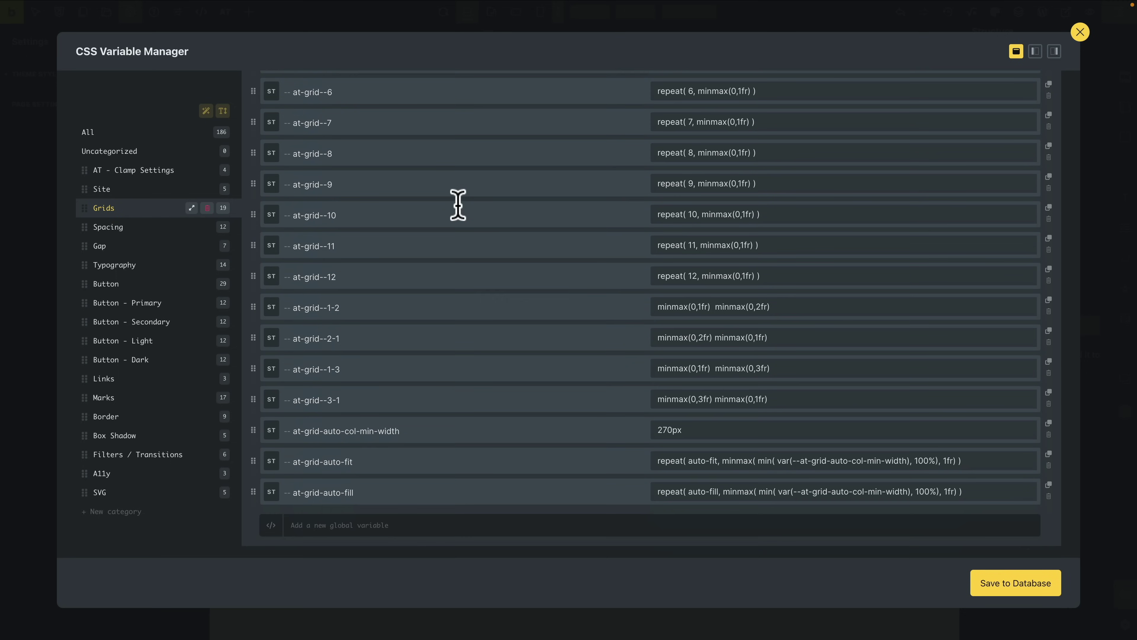
pyautogui.click(117, 228)
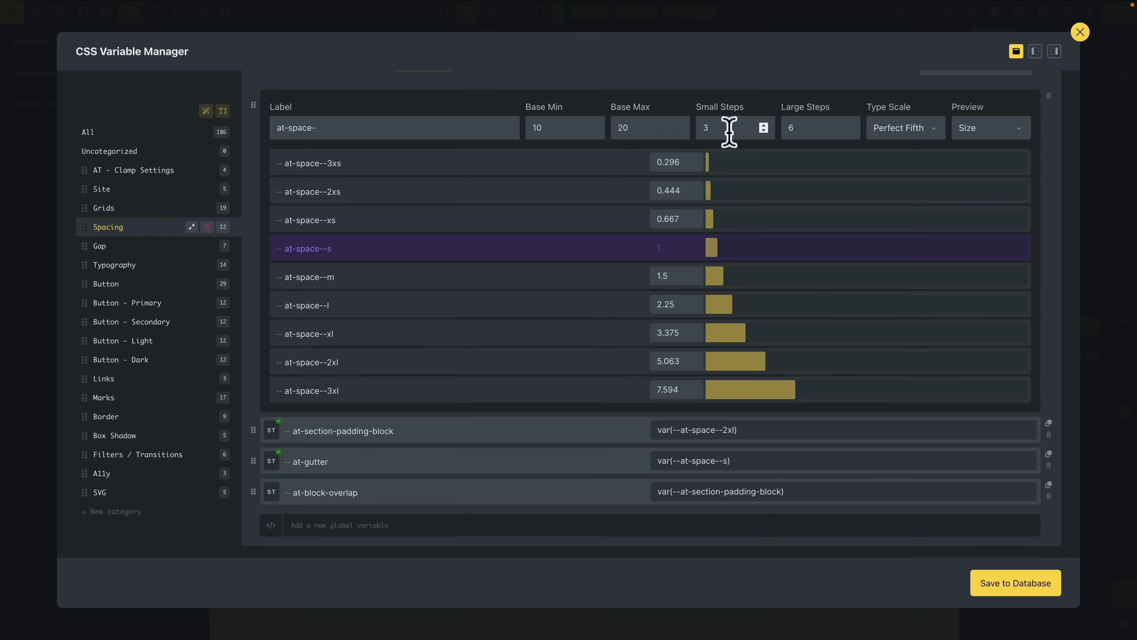
# Set the Spacing type scale to Major Third, briefly trying Octave first
pyautogui.click(932, 133)
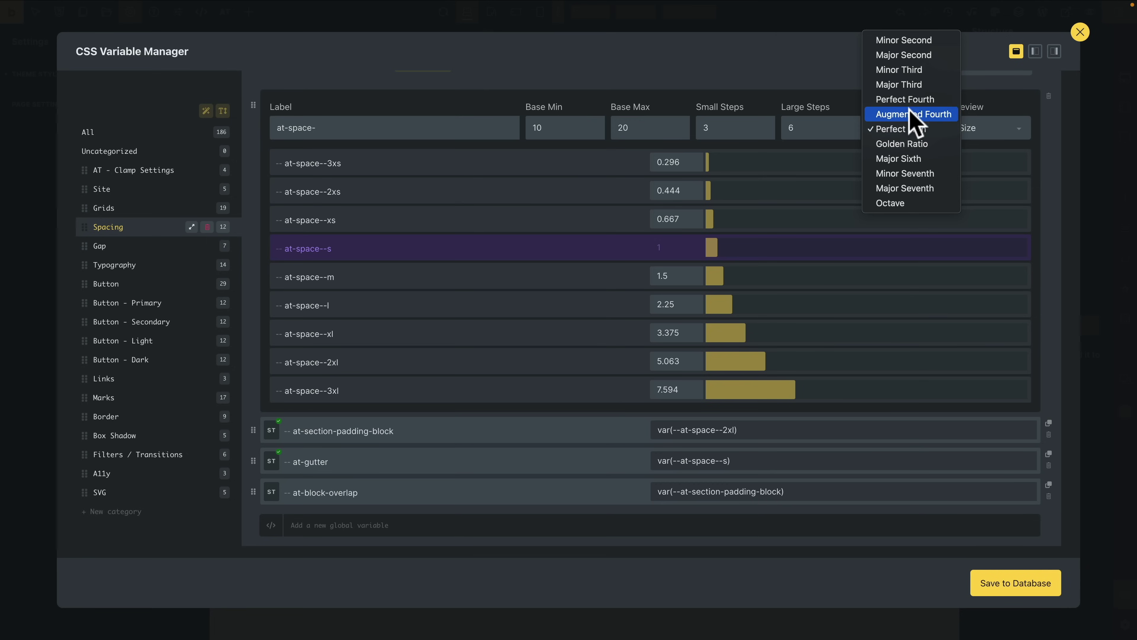
pyautogui.click(909, 85)
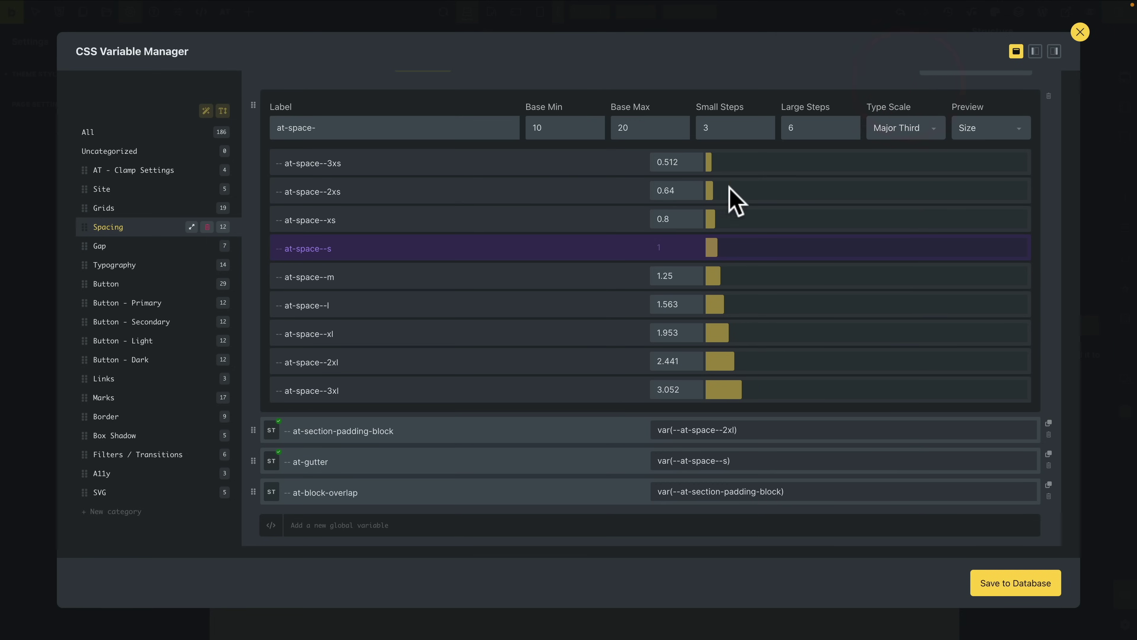
pyautogui.click(916, 128)
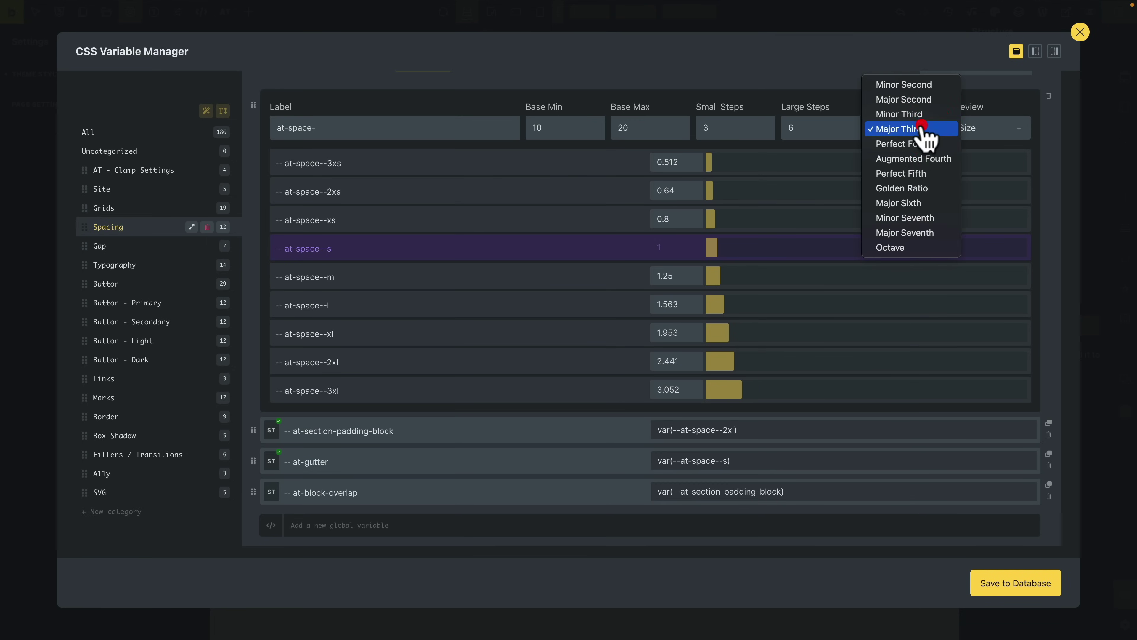
pyautogui.click(897, 247)
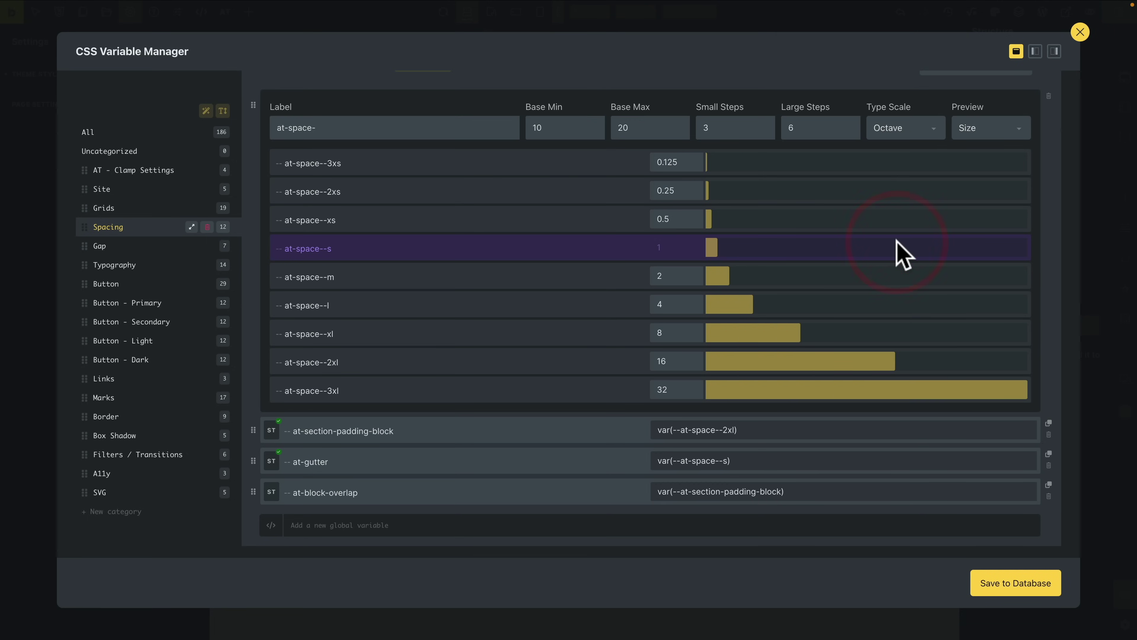
pyautogui.click(936, 132)
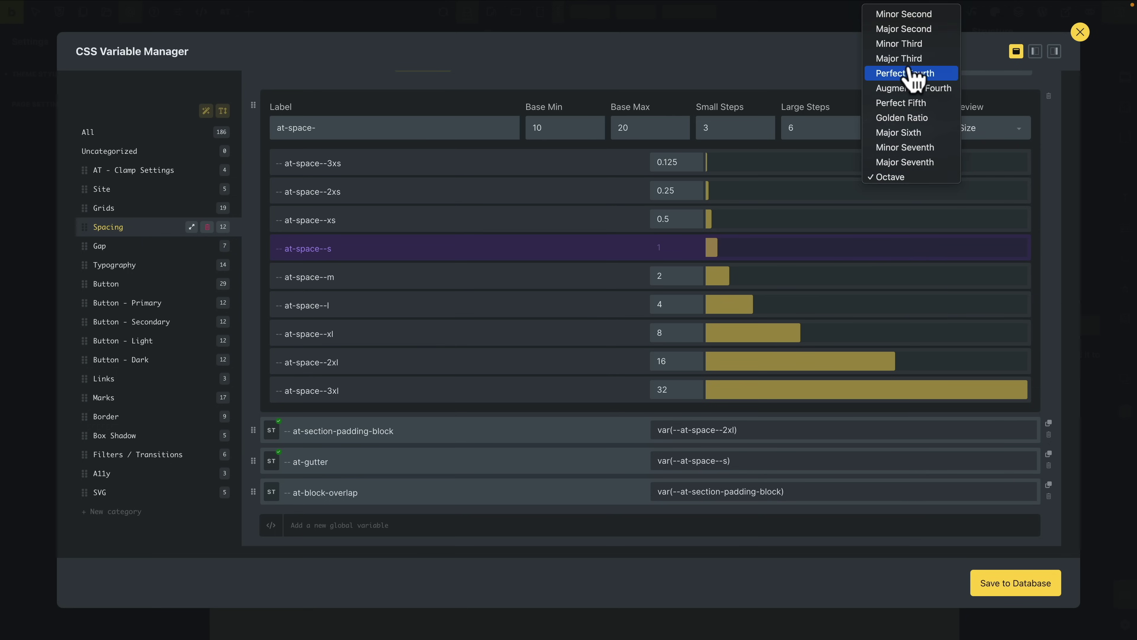
pyautogui.click(908, 59)
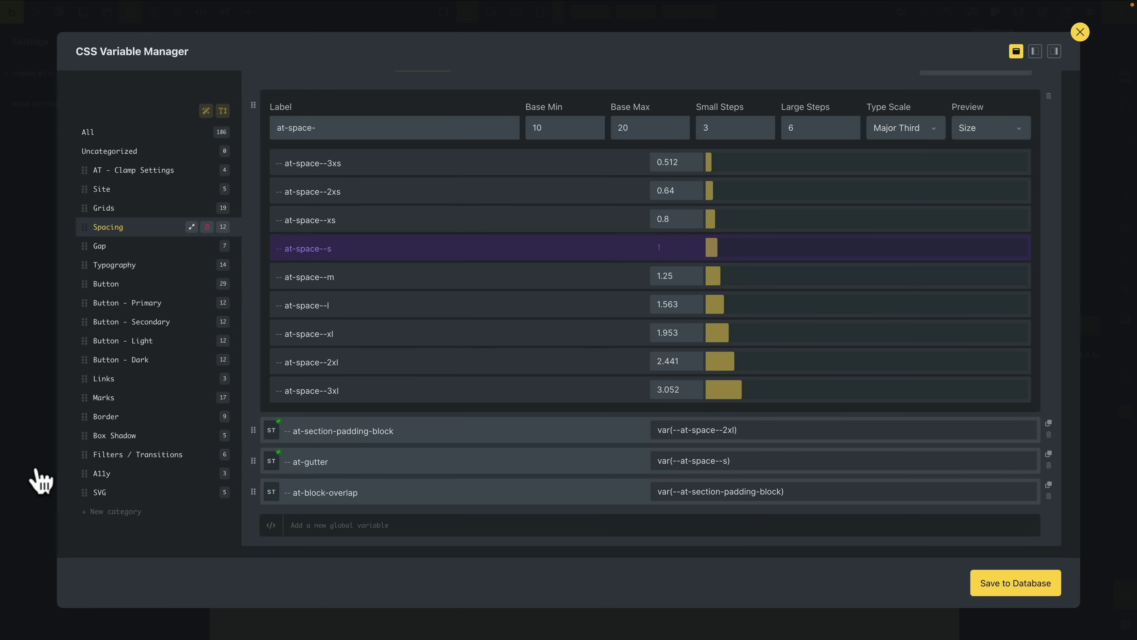
# Browse the Gap and Typography scales, then view the Button category's 29 colour variables
pyautogui.click(121, 244)
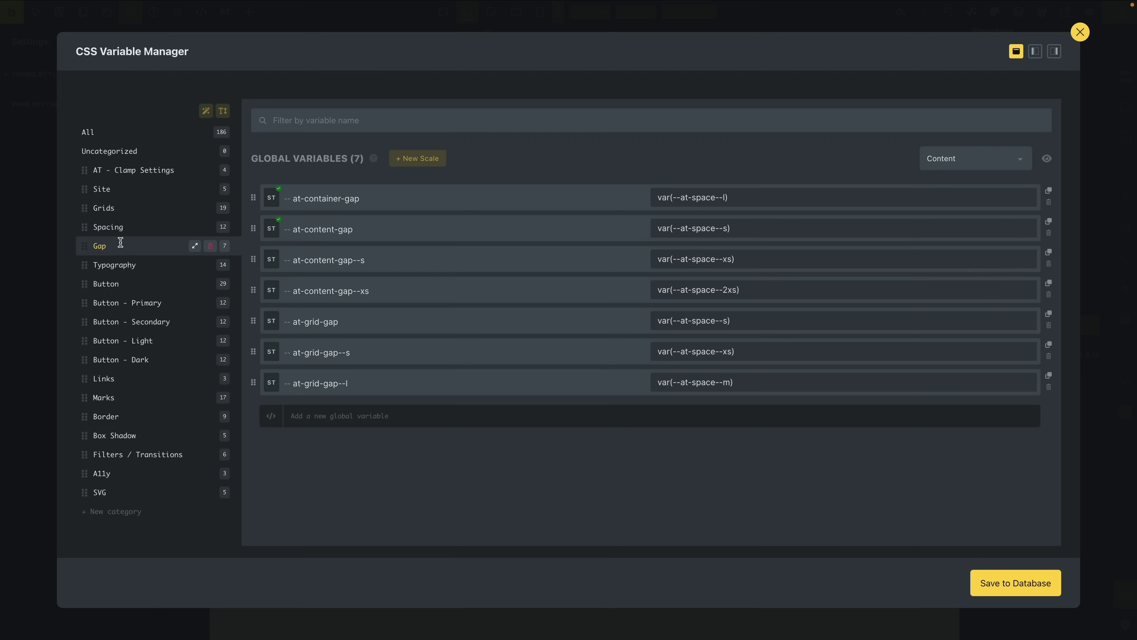
pyautogui.click(124, 265)
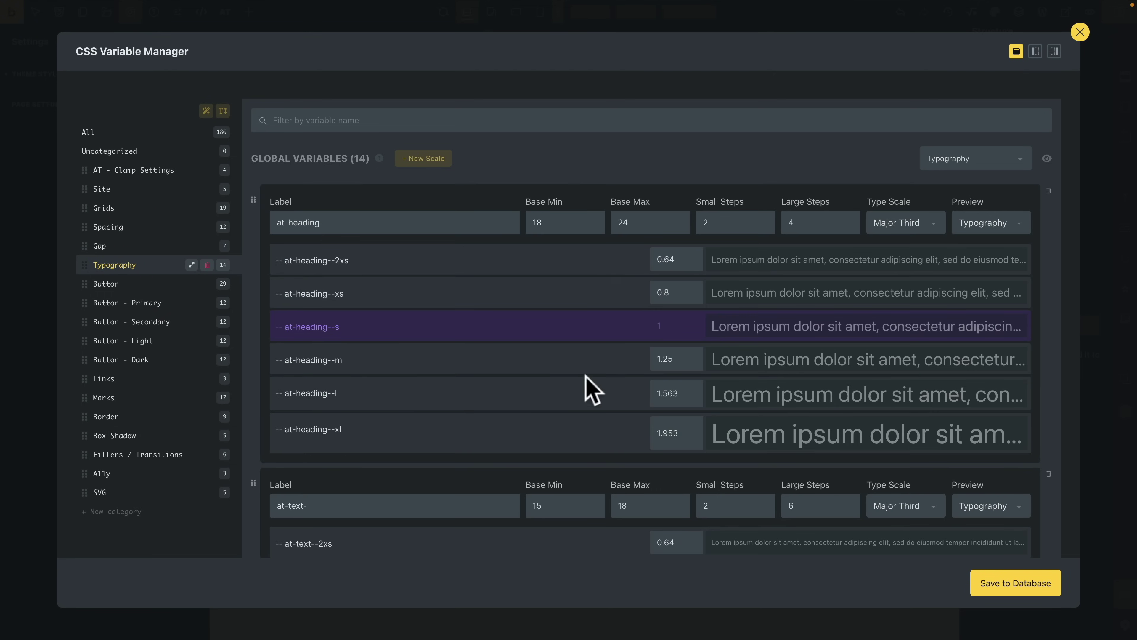
pyautogui.scroll(-1, 584, 386)
pyautogui.click(920, 218)
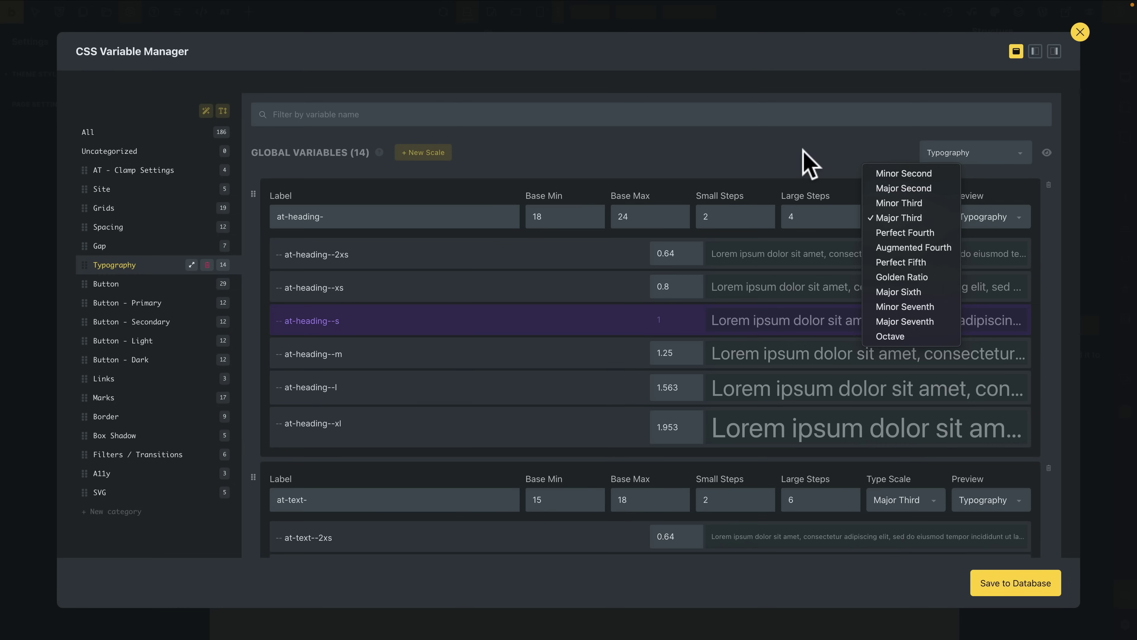
pyautogui.click(803, 161)
pyautogui.scroll(-2, 536, 376)
pyautogui.scroll(-3, 536, 378)
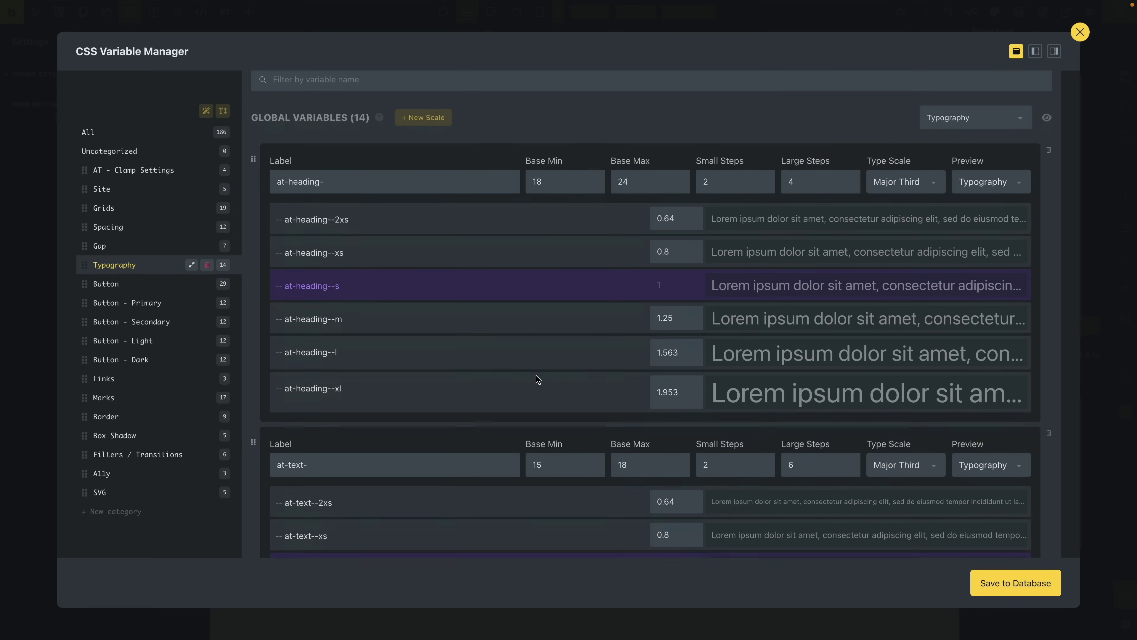
pyautogui.scroll(-4, 452, 381)
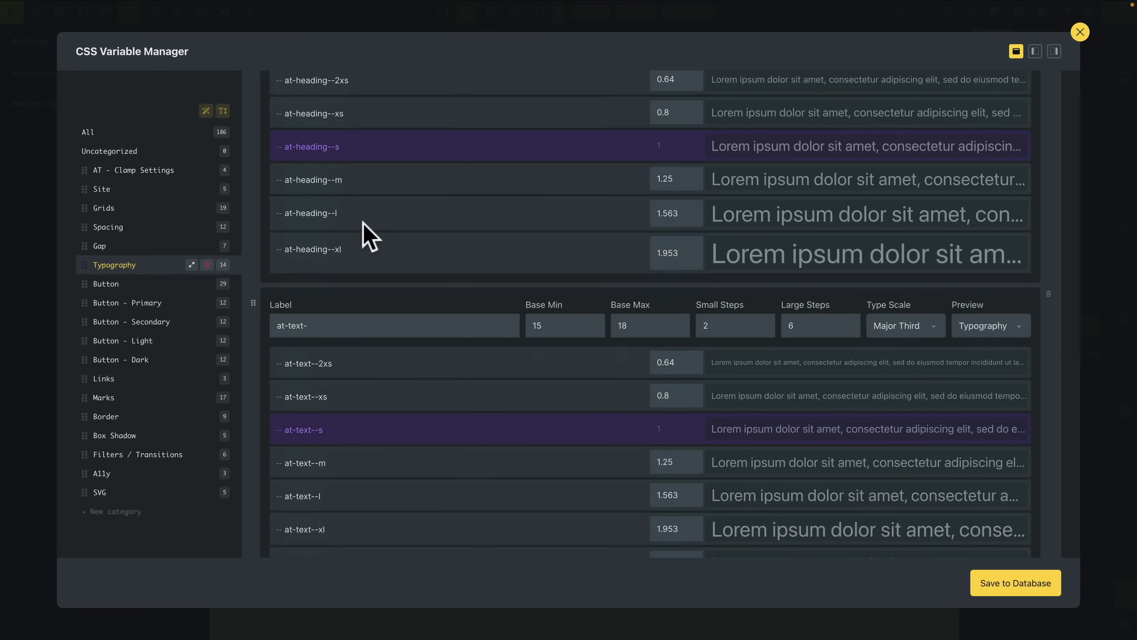
pyautogui.scroll(-6, 363, 234)
pyautogui.scroll(10, 363, 224)
pyautogui.scroll(2, 364, 224)
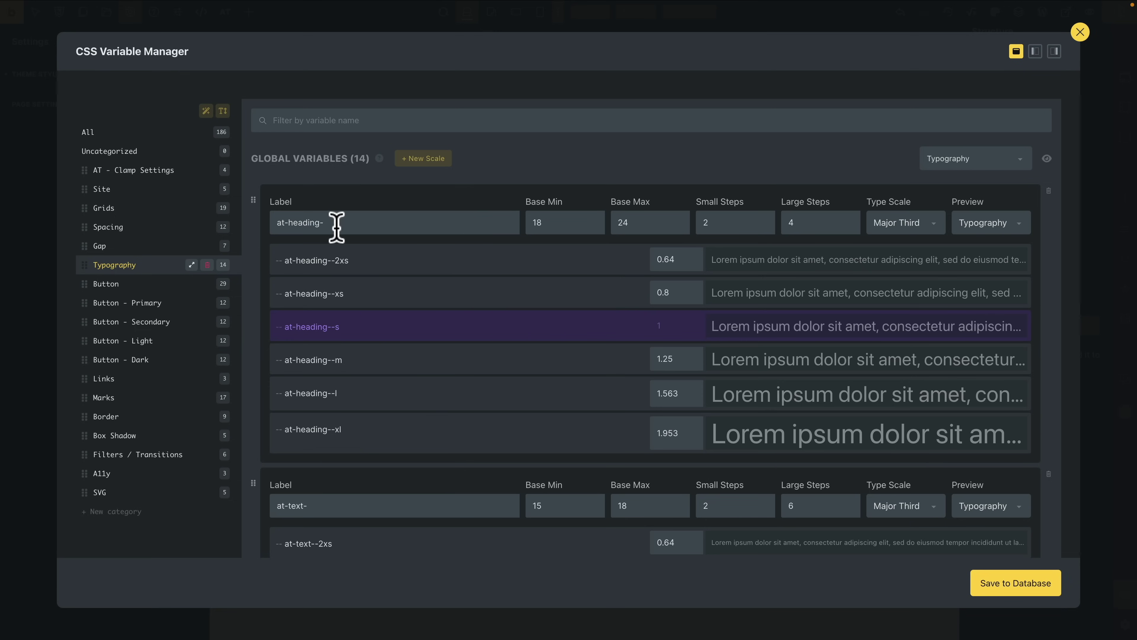
pyautogui.click(147, 285)
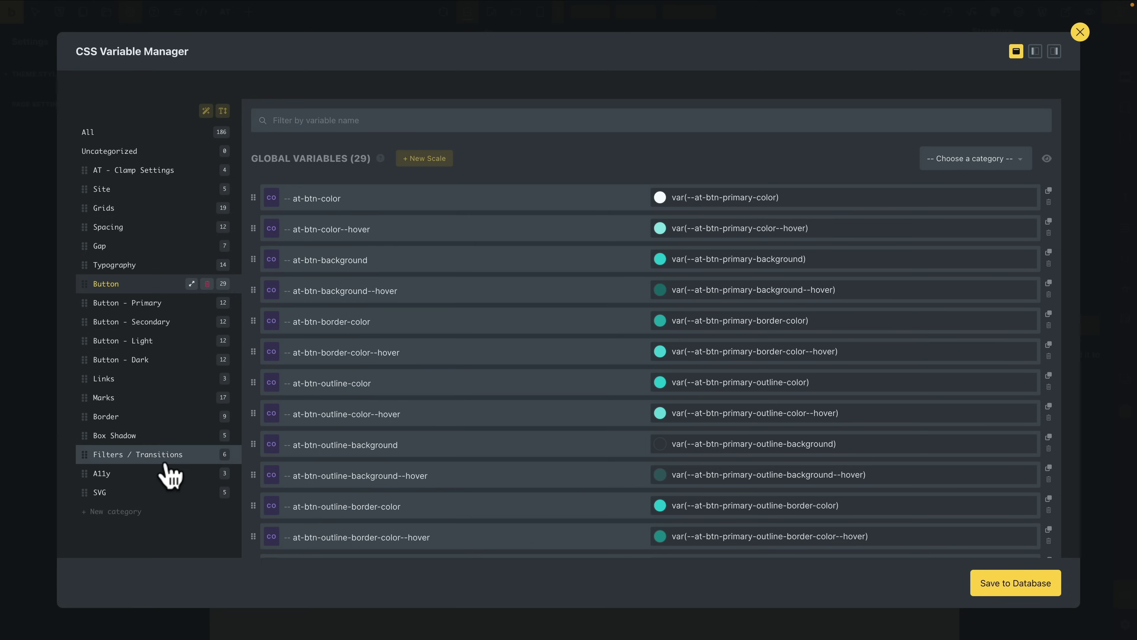
# Create a new variable category named 'Image ratio'
pyautogui.click(104, 513)
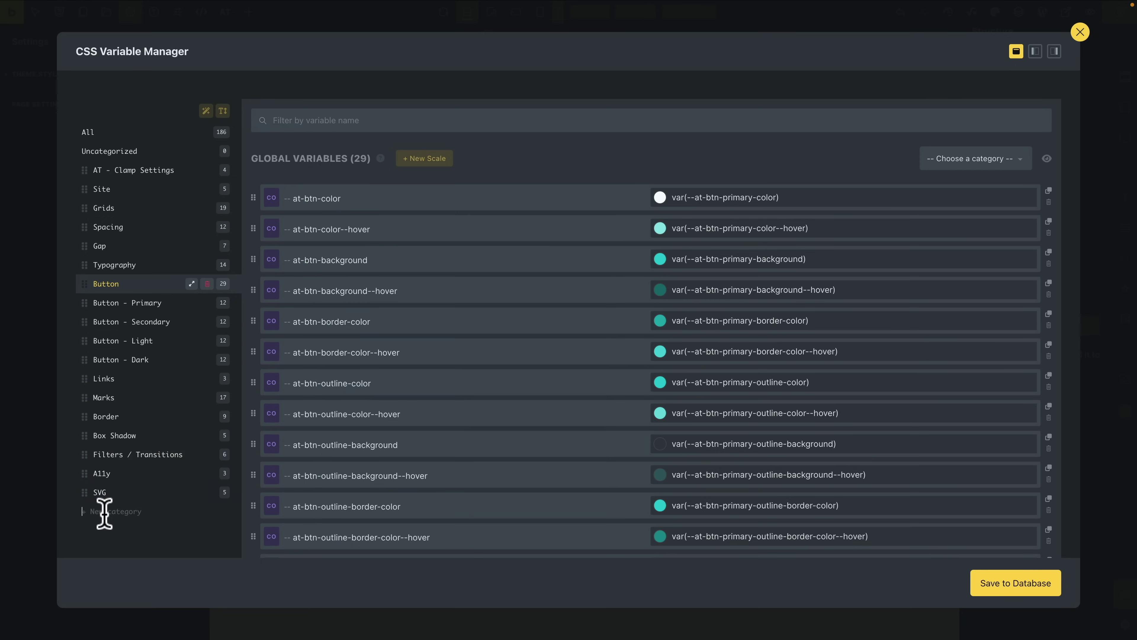
pyautogui.click(104, 513)
pyautogui.write('Image ratio')
pyautogui.press('Return')
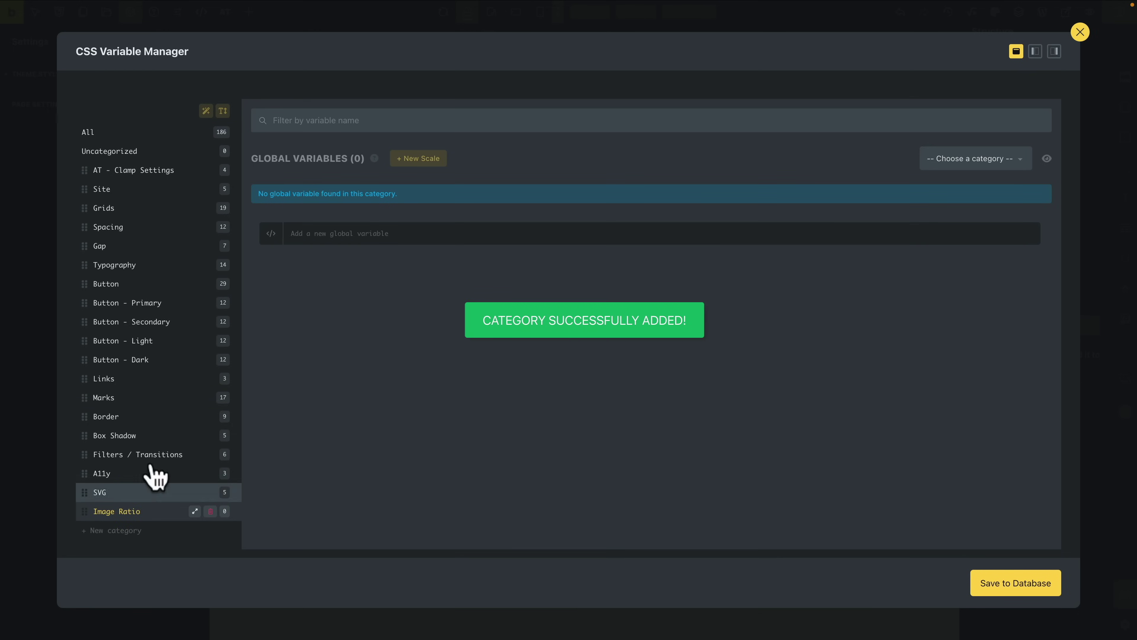
# Add variables 16x9 = 16/9 and 4x3 = 4/3, then save them to the database
pyautogui.click(346, 236)
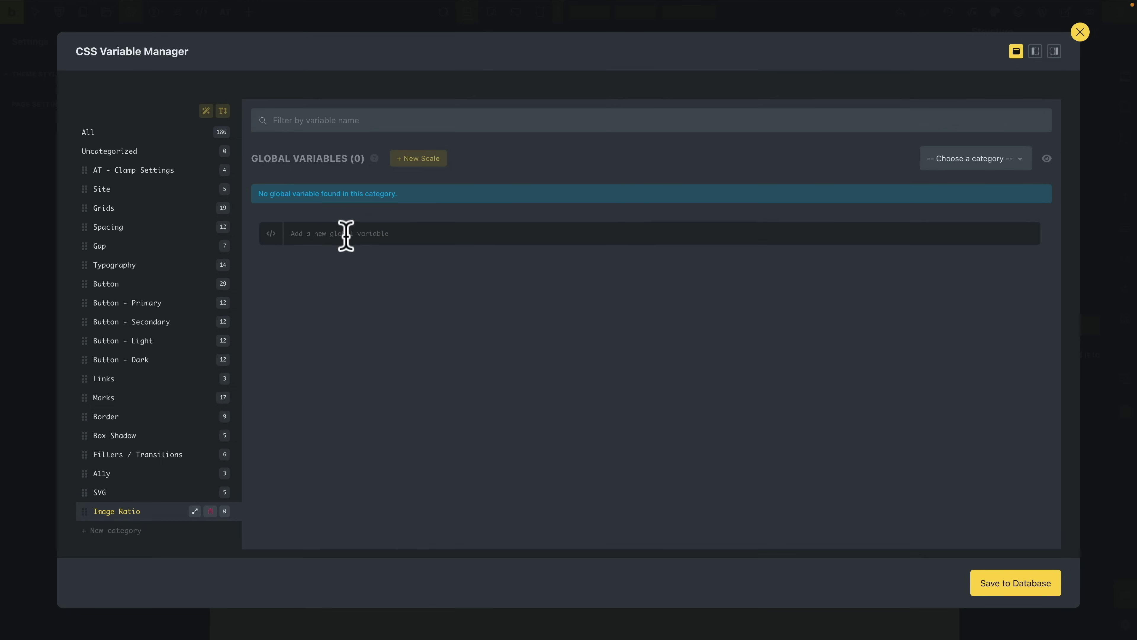
pyautogui.write('16x9')
pyautogui.press('Return')
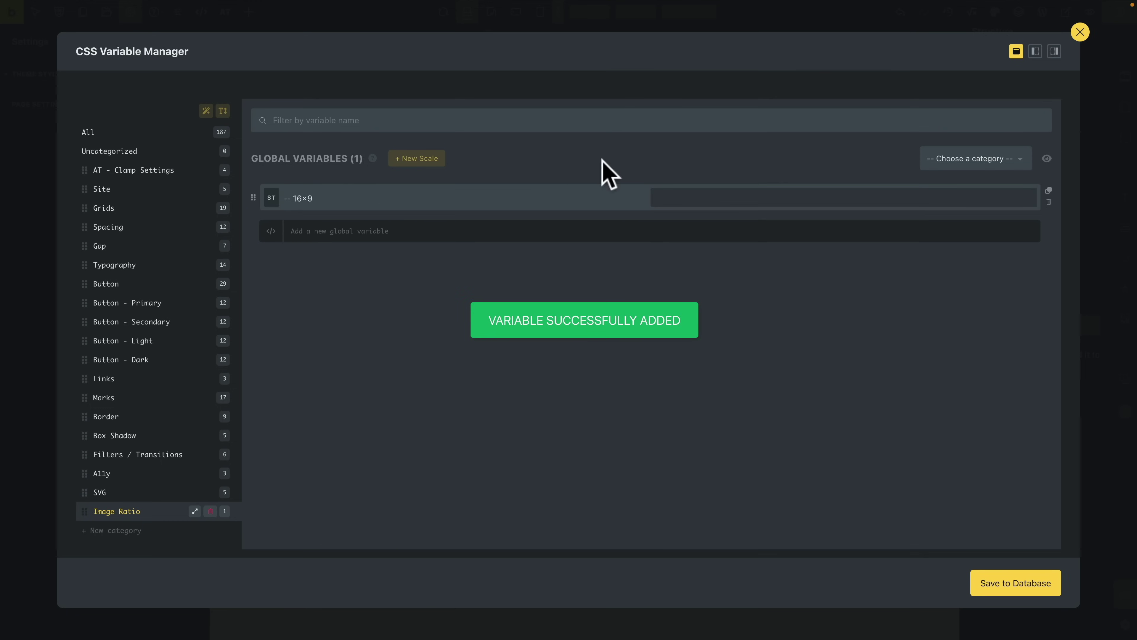
pyautogui.click(686, 193)
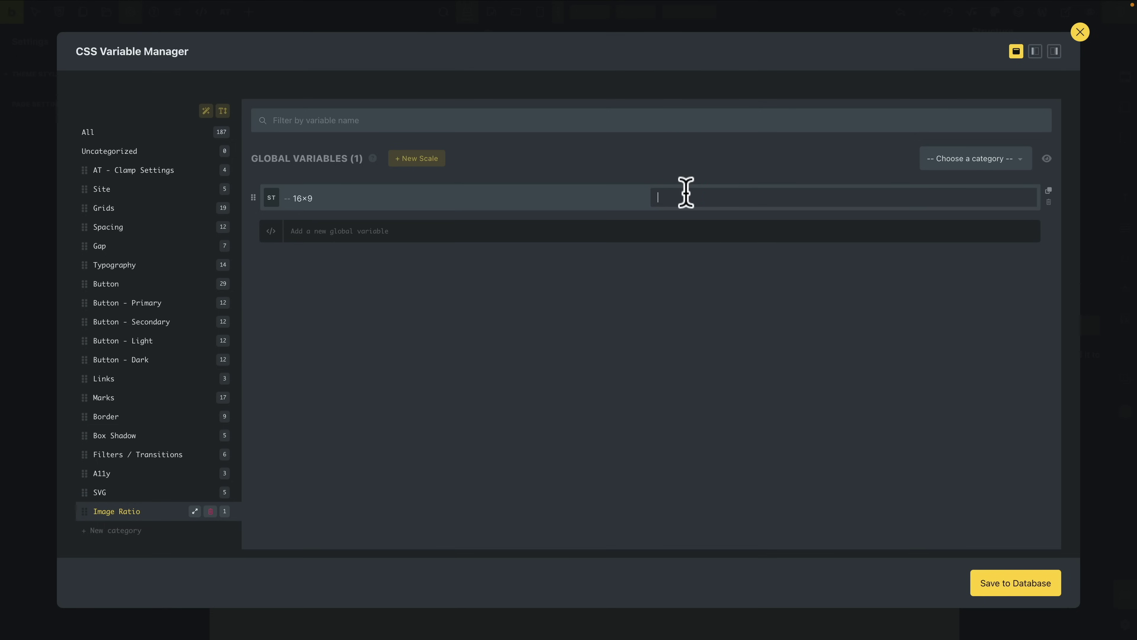
pyautogui.write('16/9')
pyautogui.click(344, 233)
pyautogui.write('4x3')
pyautogui.press('Return')
pyautogui.write('4/3')
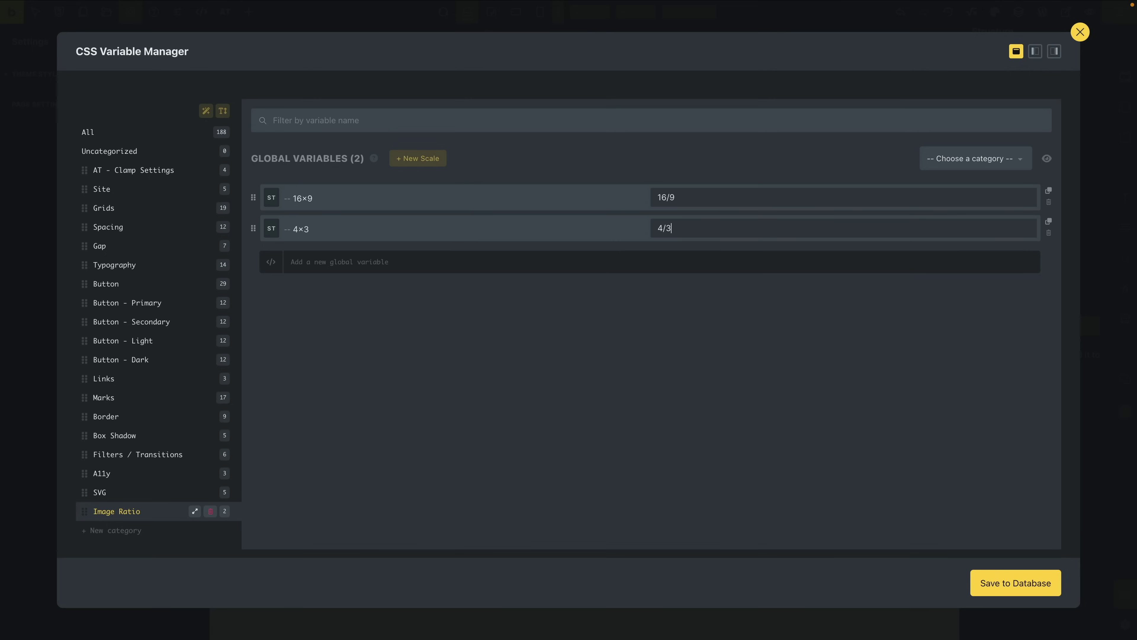
pyautogui.click(1015, 583)
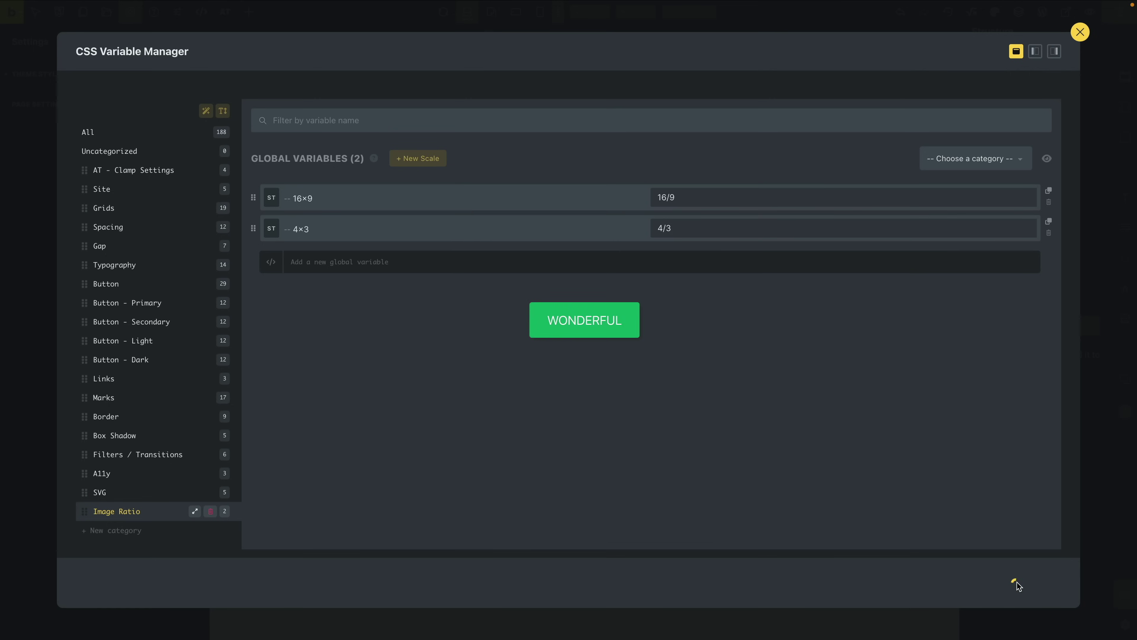
pyautogui.click(1081, 32)
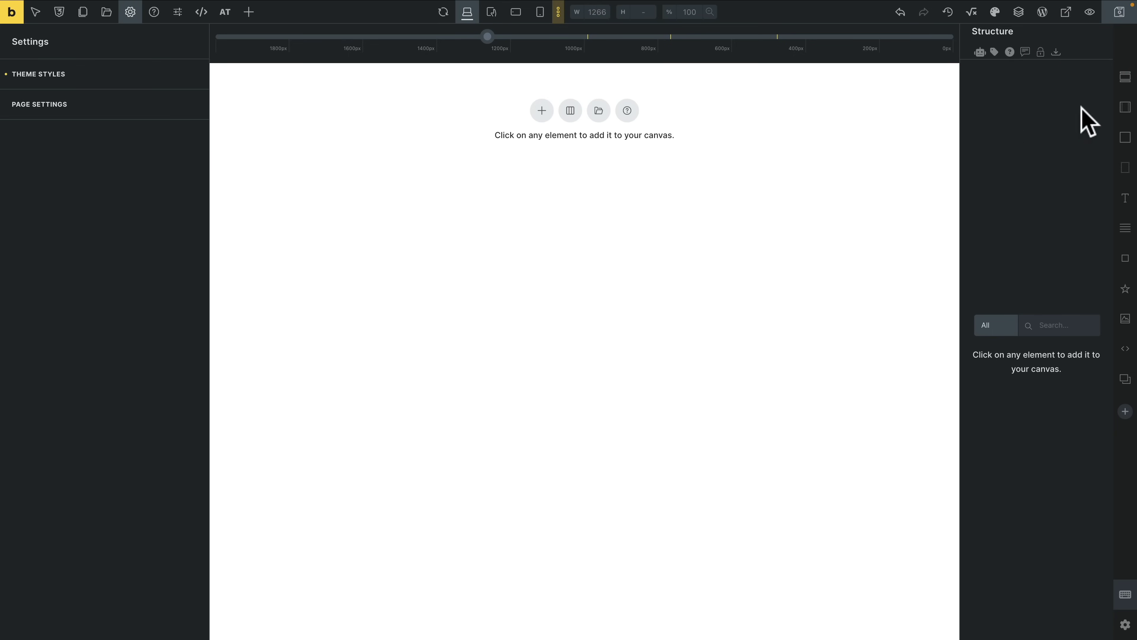
# Add a Section, then switch the Color Manager palette to Default and back to AT Framework
pyautogui.click(1126, 79)
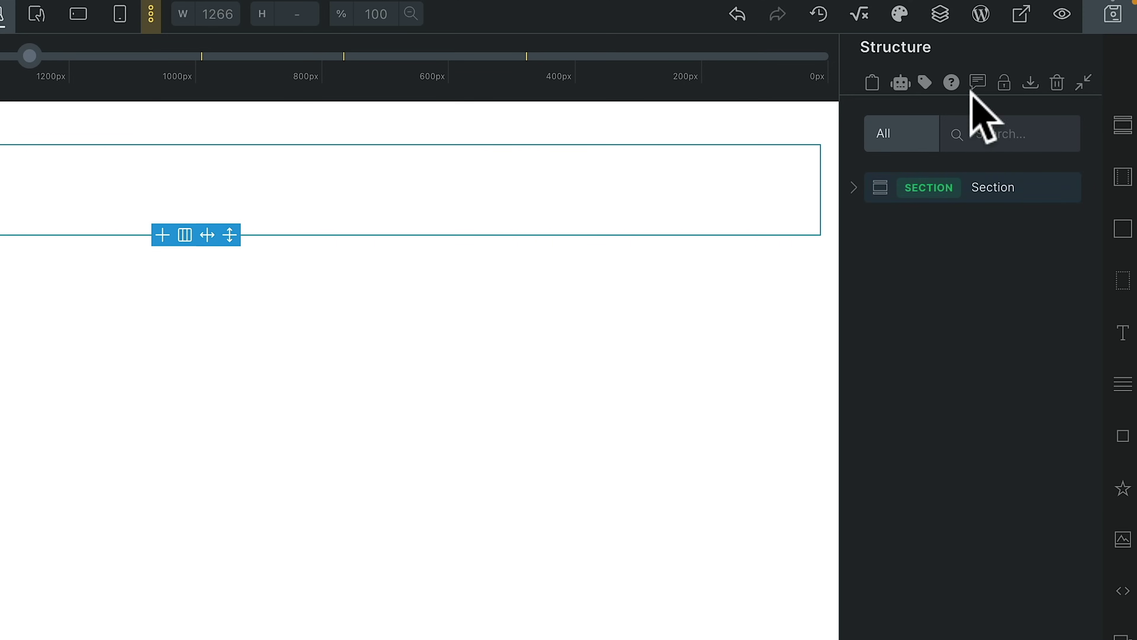
pyautogui.click(900, 14)
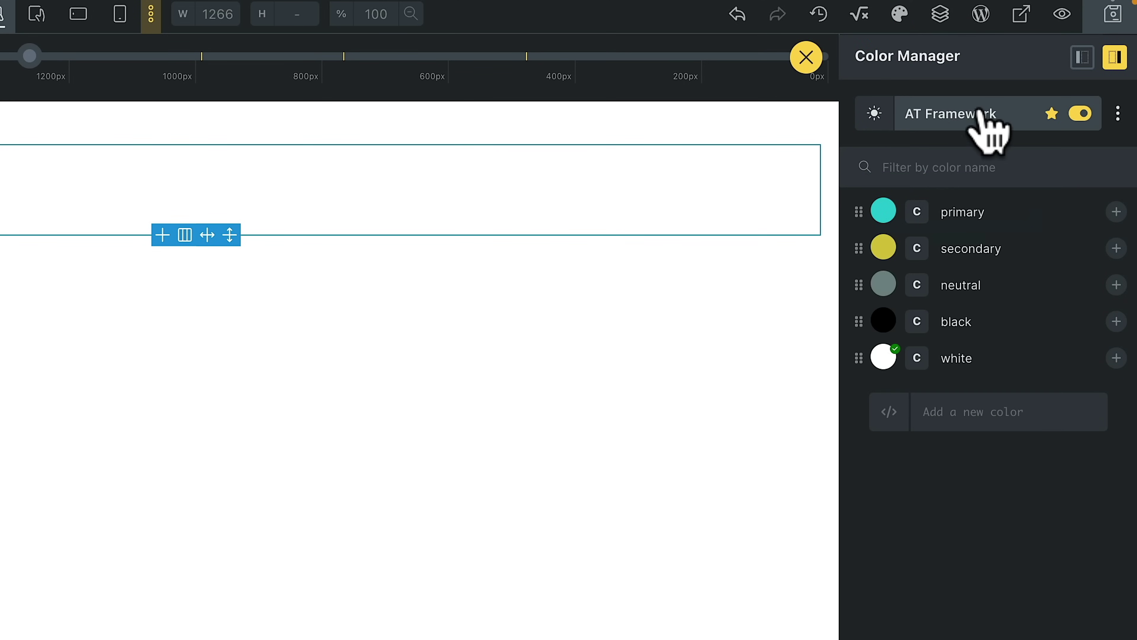
pyautogui.click(940, 117)
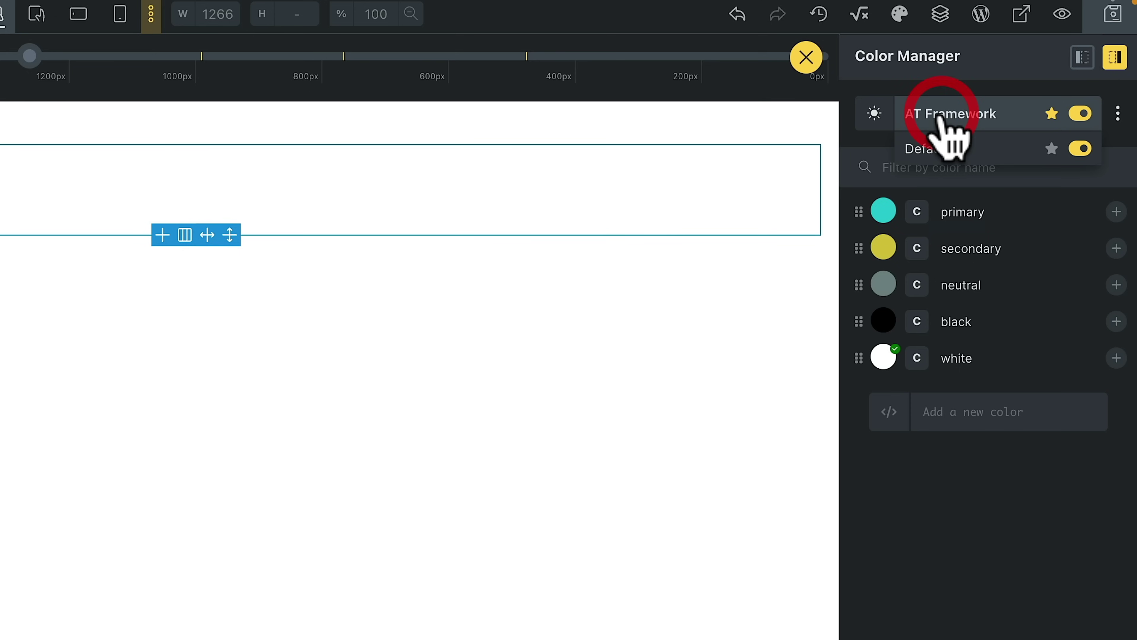
pyautogui.click(954, 148)
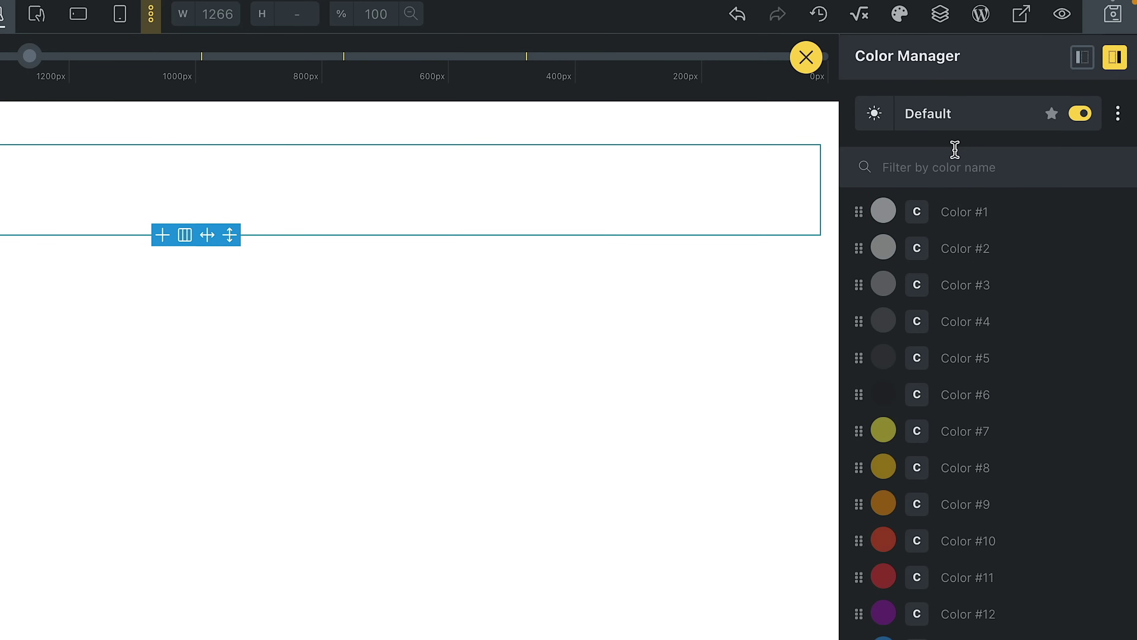
pyautogui.click(959, 115)
pyautogui.click(963, 147)
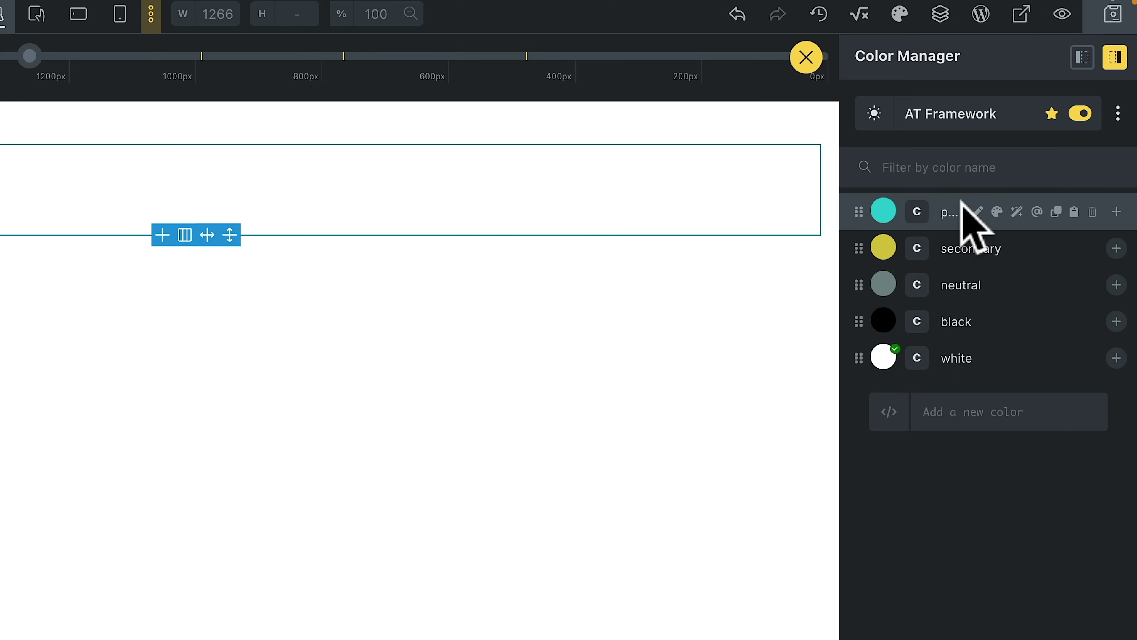
# Preview the Analogous scheme for the primary colour, then close the generator without generating
pyautogui.click(1016, 212)
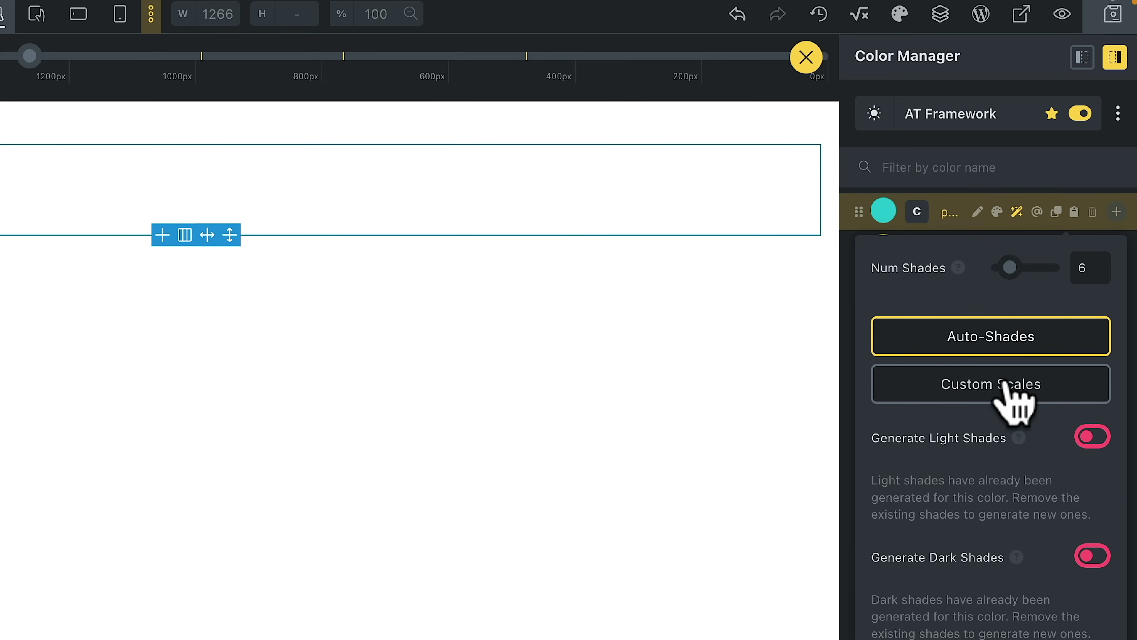
pyautogui.moveTo(1021, 436)
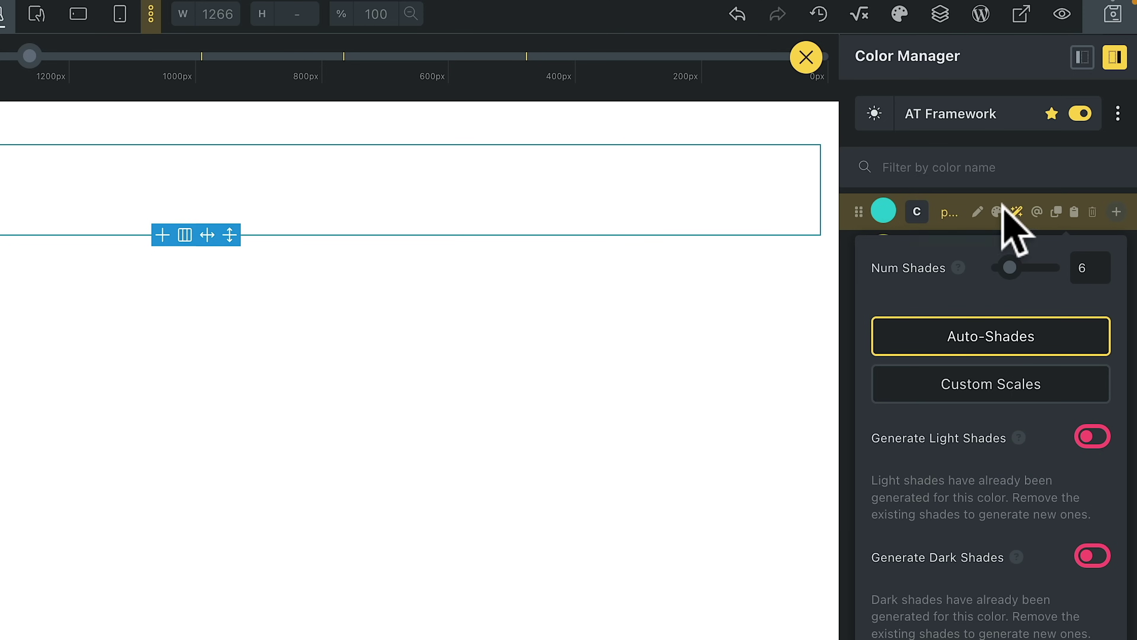
pyautogui.click(997, 212)
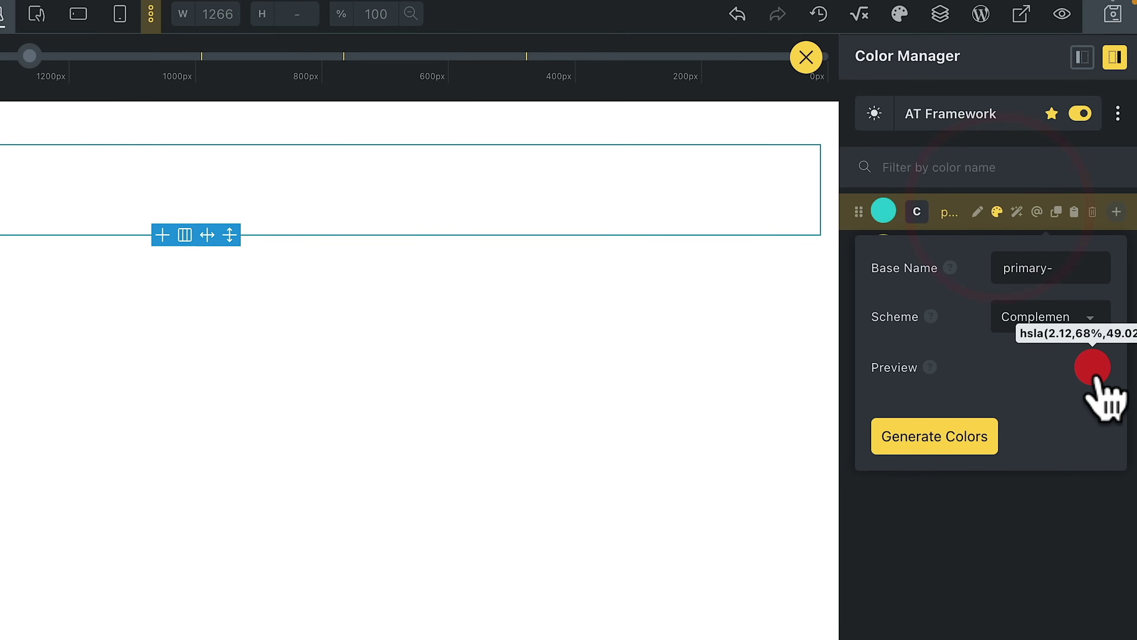
pyautogui.click(1081, 316)
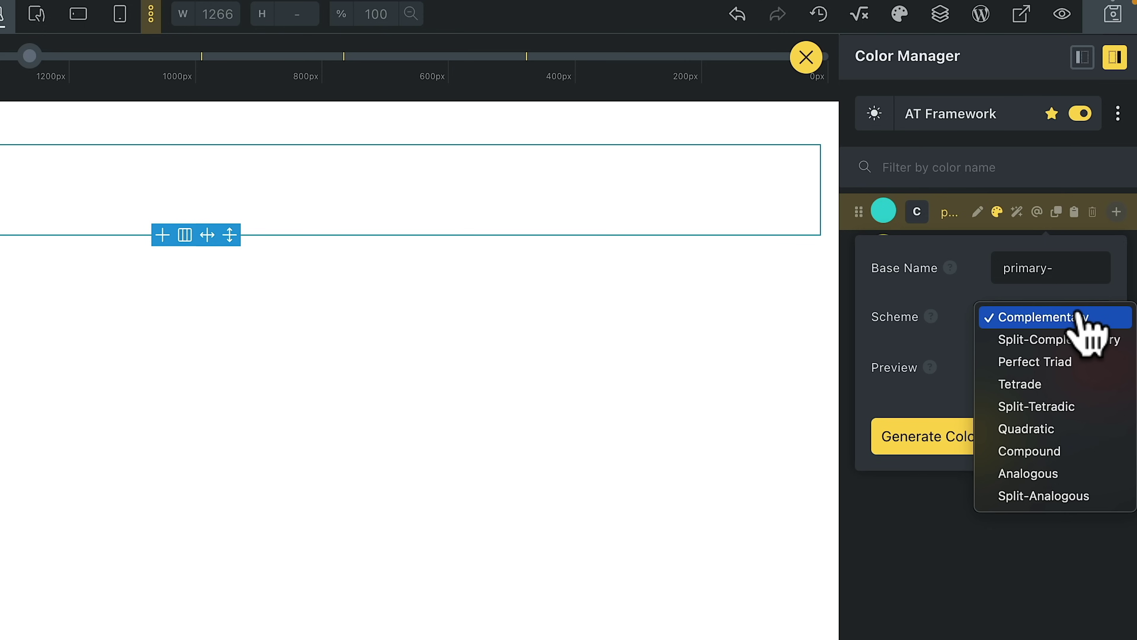
pyautogui.click(1029, 474)
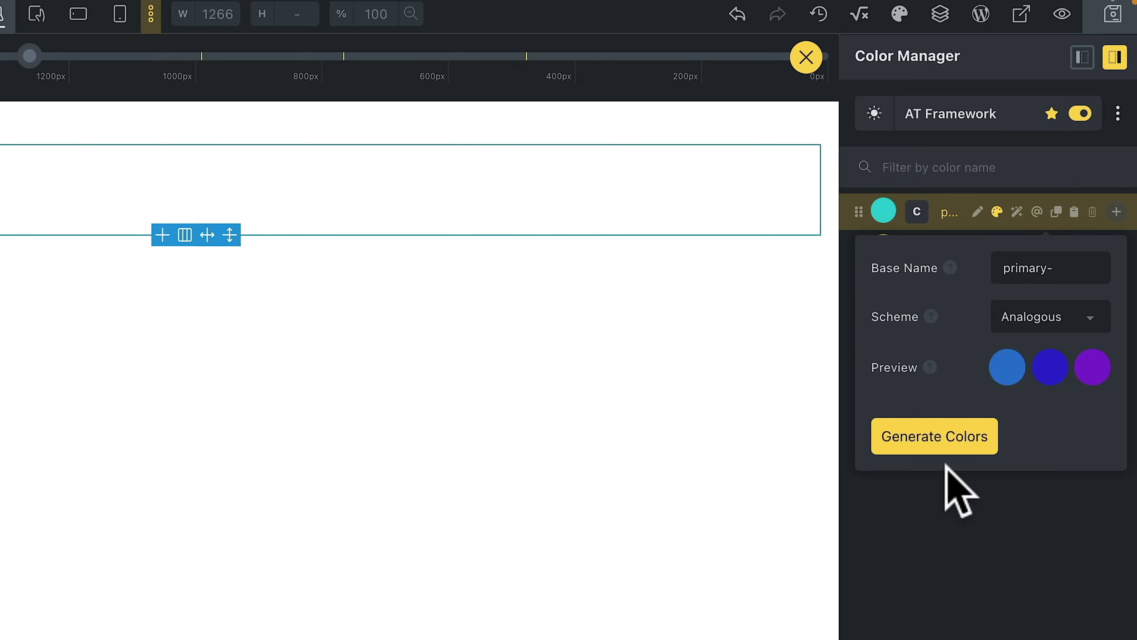
pyautogui.click(958, 523)
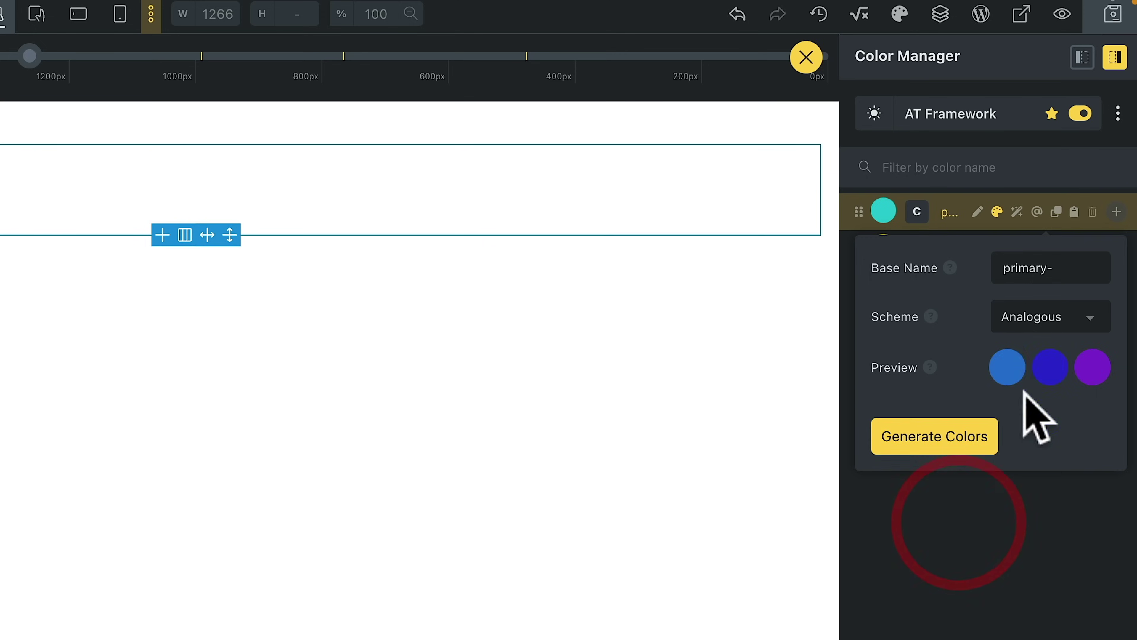
pyautogui.click(998, 213)
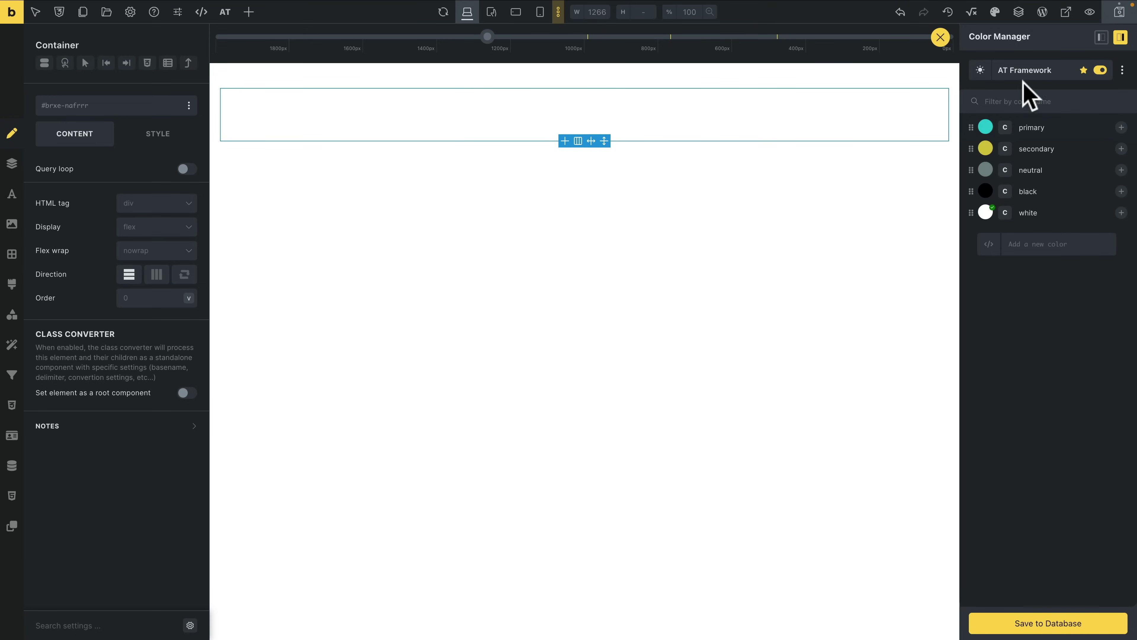
# Add a new block inside the Section's Container and rename it 'Card'
pyautogui.click(941, 38)
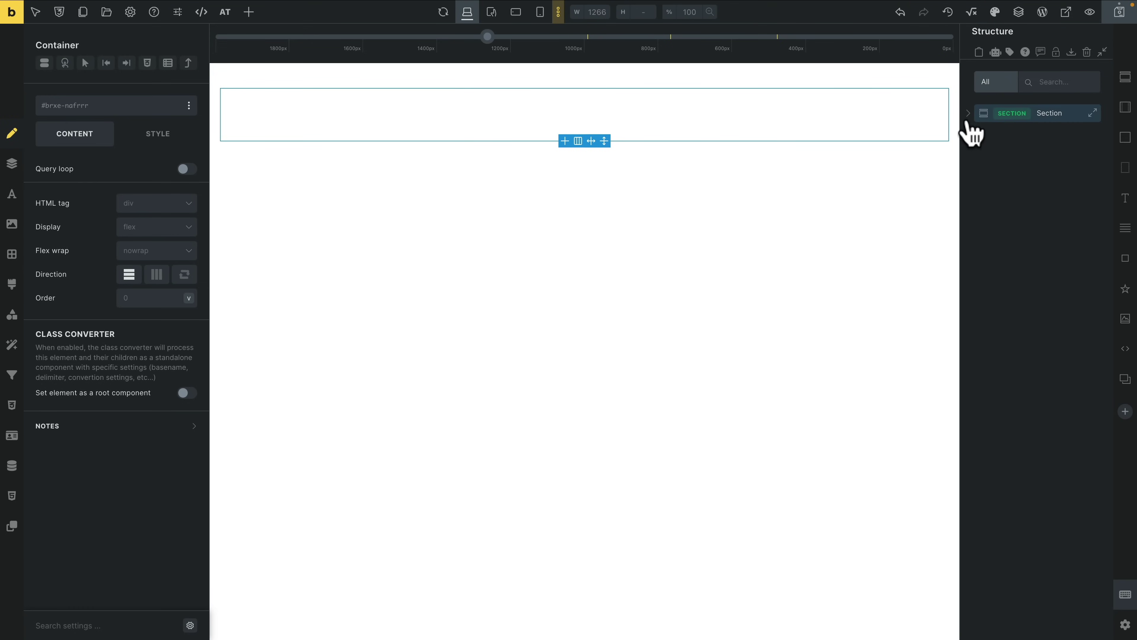
pyautogui.click(1093, 114)
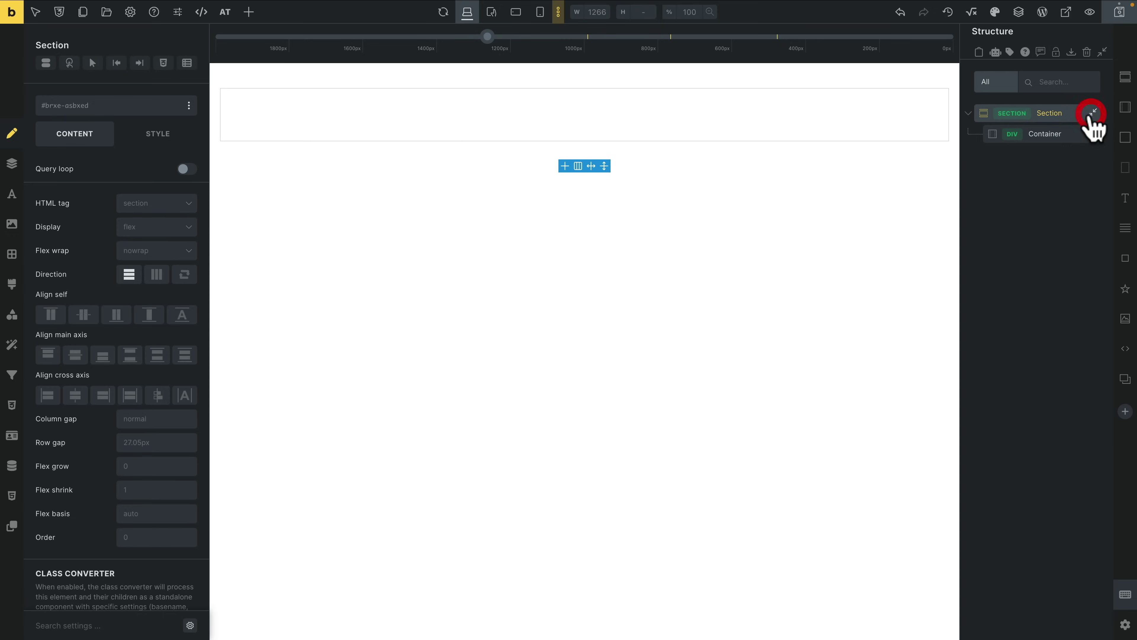
pyautogui.click(1054, 135)
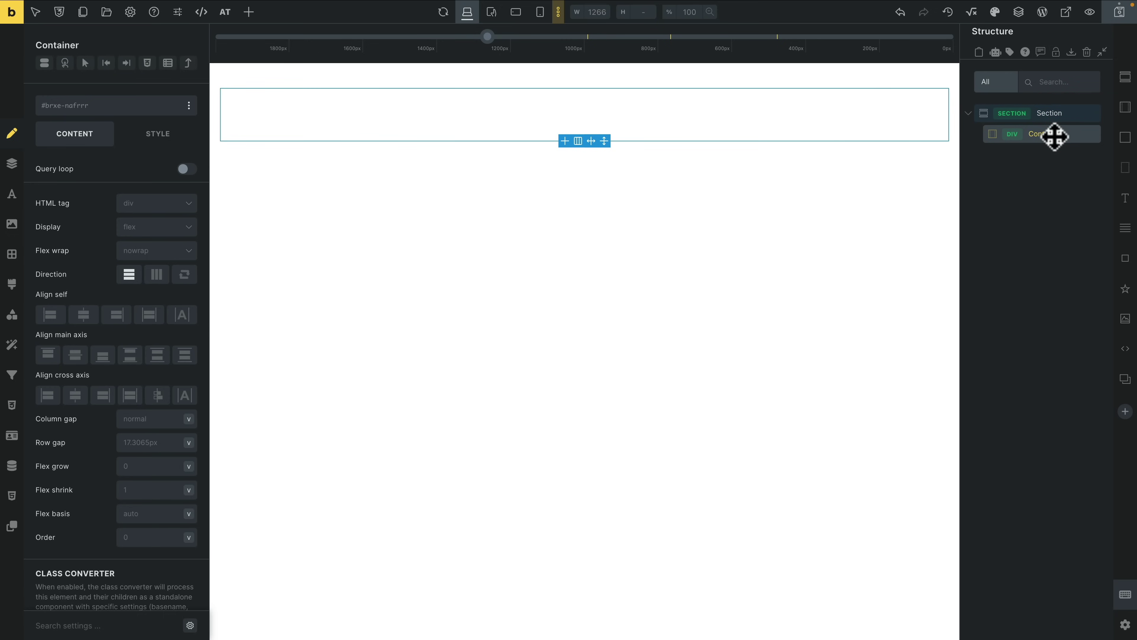
pyautogui.click(1124, 139)
pyautogui.click(1061, 154)
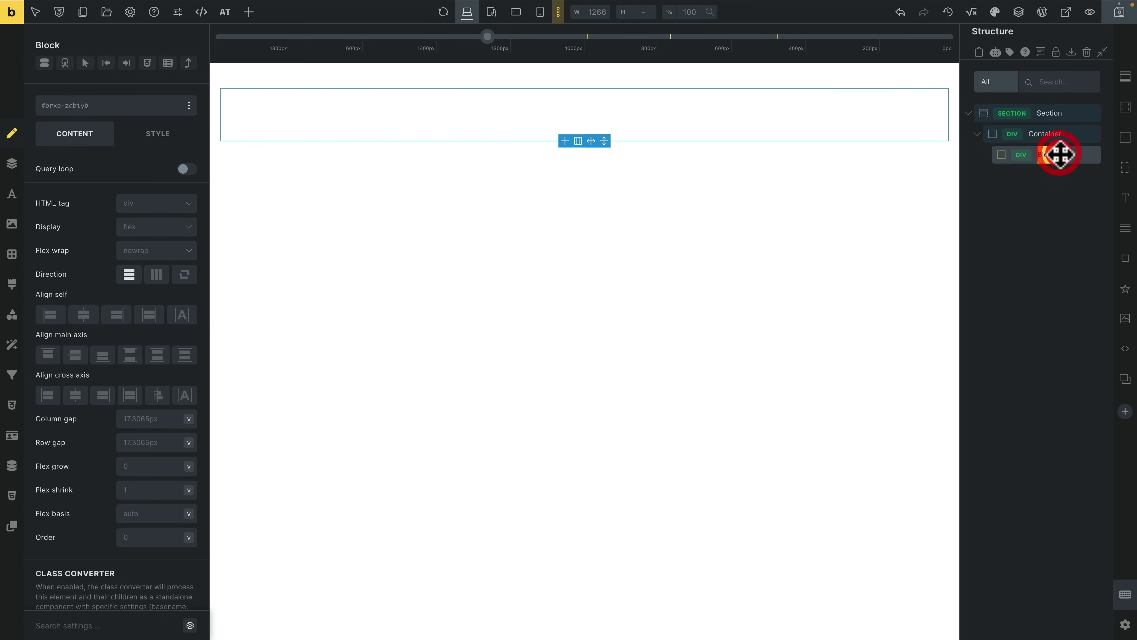
pyautogui.doubleClick(1061, 154)
pyautogui.write('Card')
pyautogui.click(1049, 177)
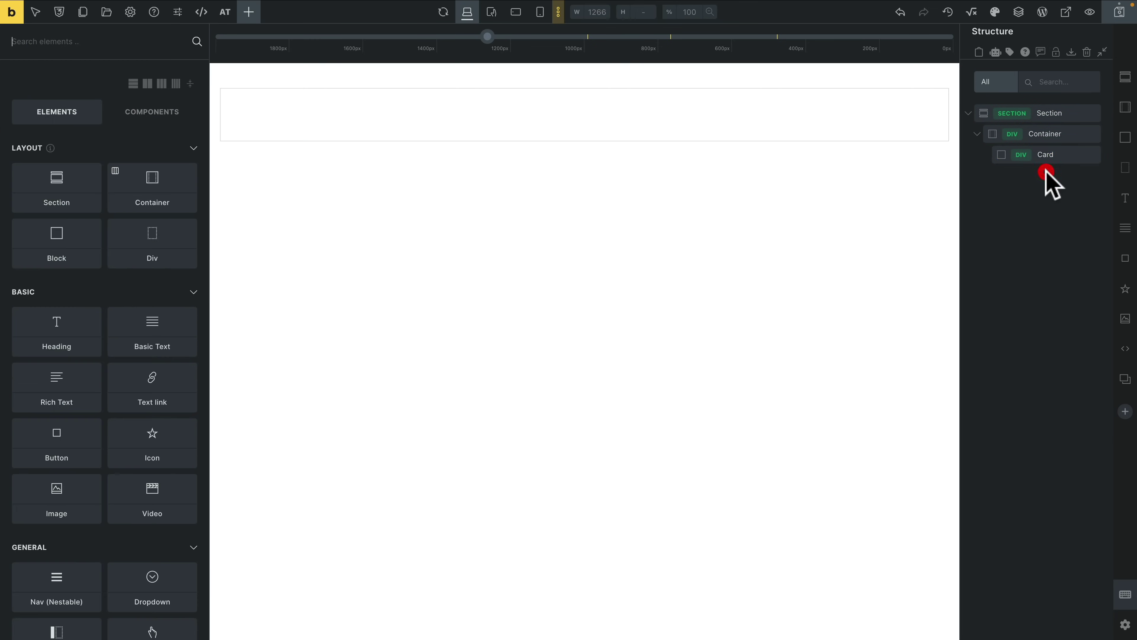
pyautogui.click(1048, 157)
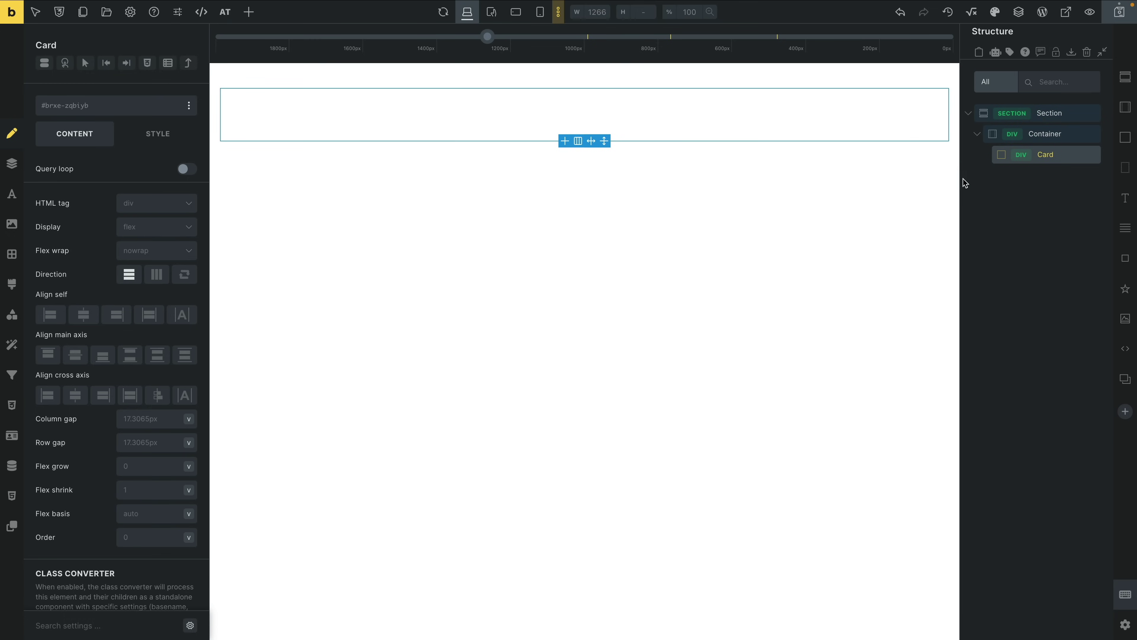
# Fill the Card with a heading 'Card Title #1', a food image, basic text and a button
pyautogui.moveTo(962, 179); pyautogui.dragTo(929, 178)
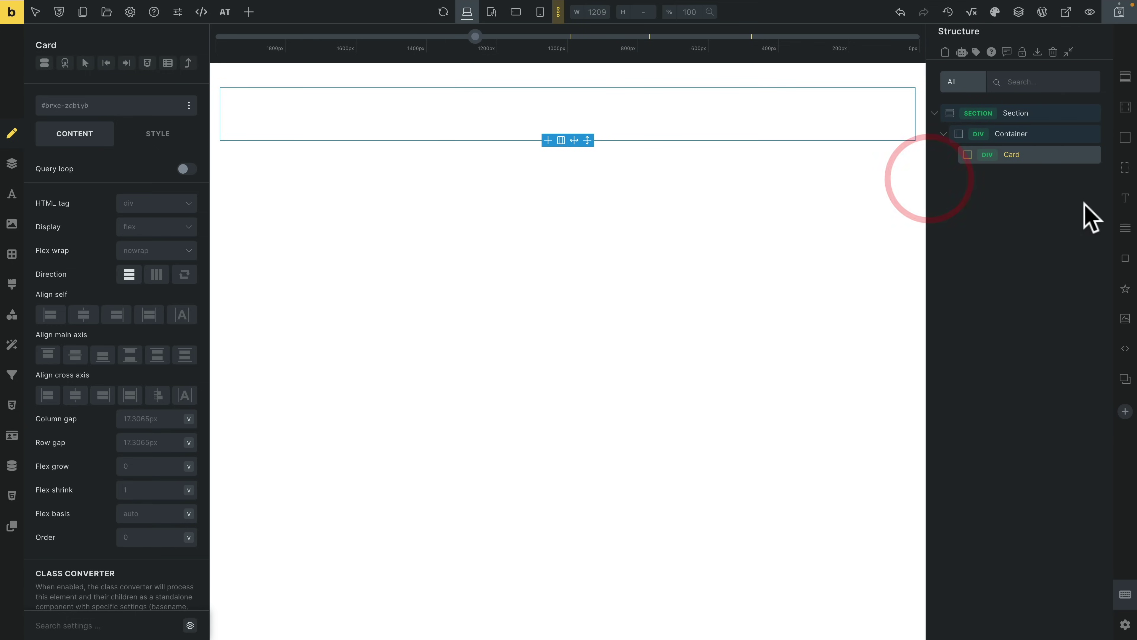
pyautogui.moveTo(1127, 201); pyautogui.dragTo(1054, 153)
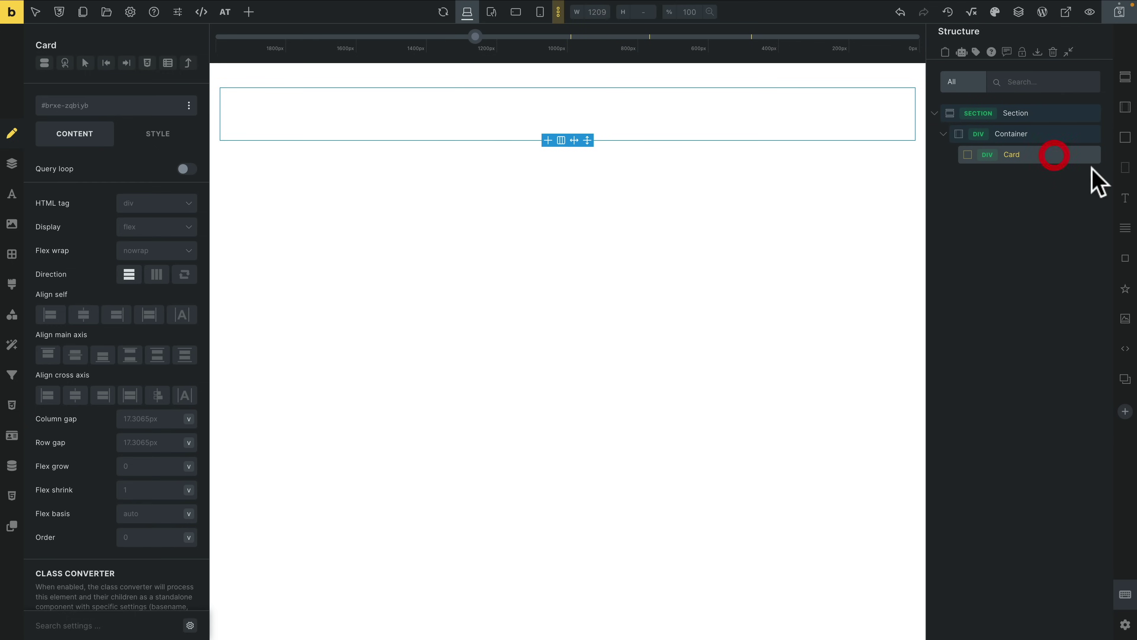
pyautogui.click(1126, 319)
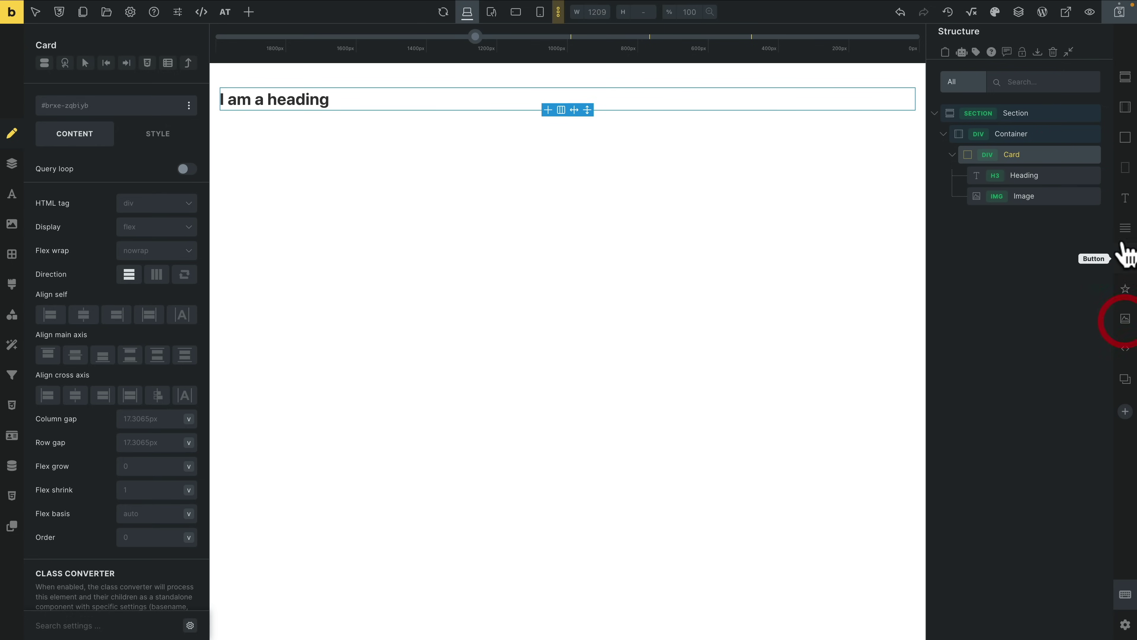
pyautogui.click(1126, 228)
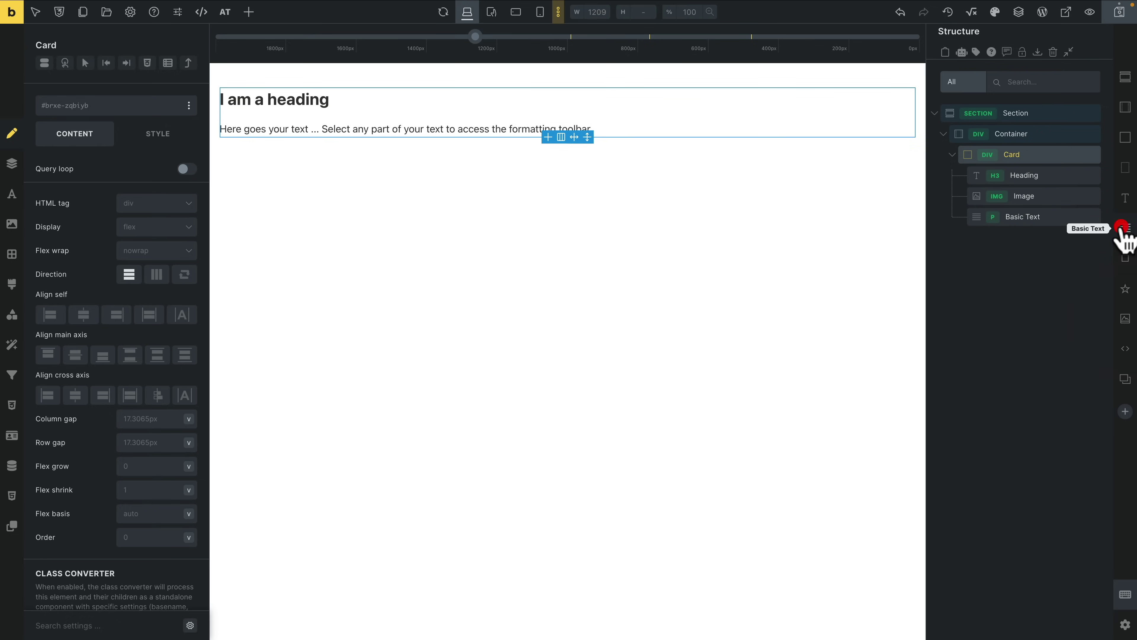
pyautogui.click(1125, 258)
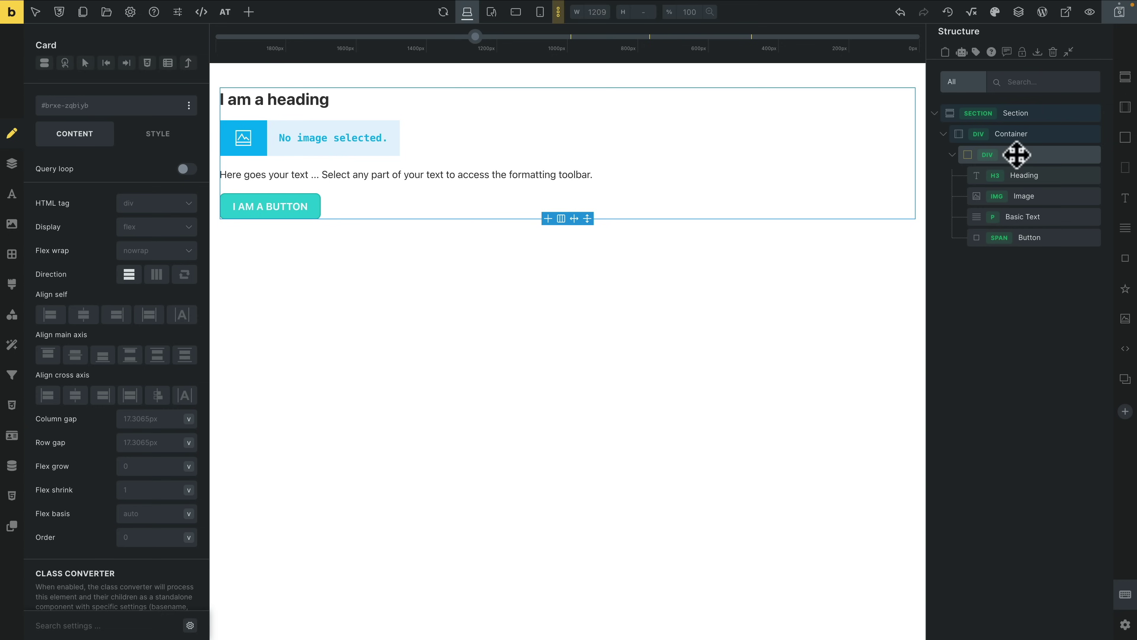
pyautogui.click(1025, 174)
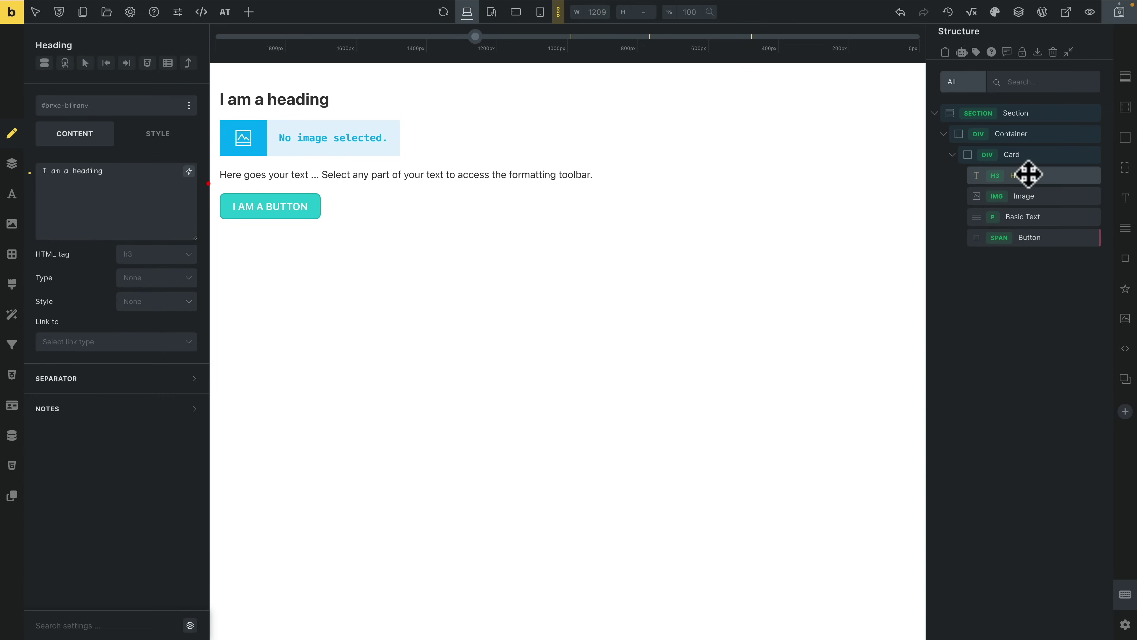
pyautogui.click(106, 178)
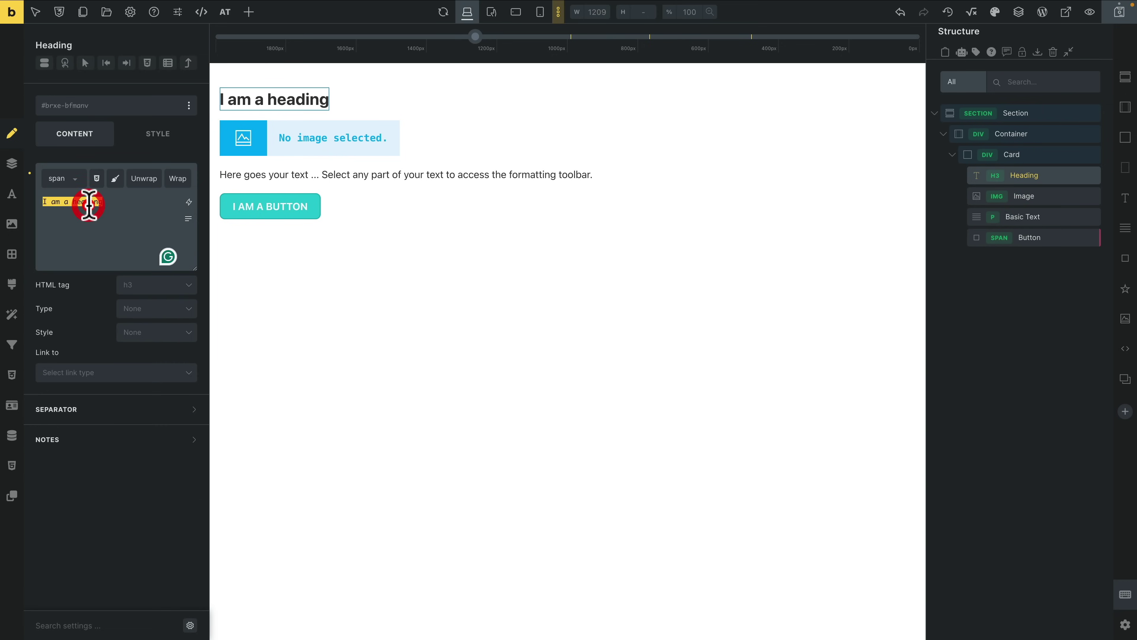
pyautogui.click(1030, 155)
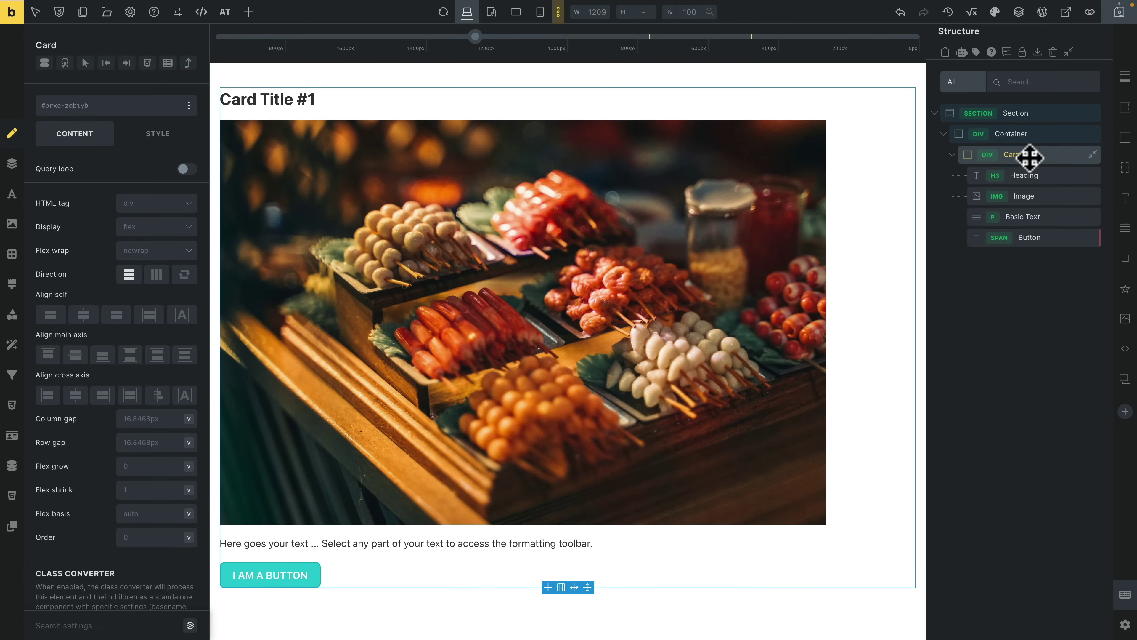
pyautogui.rightClick(1030, 155)
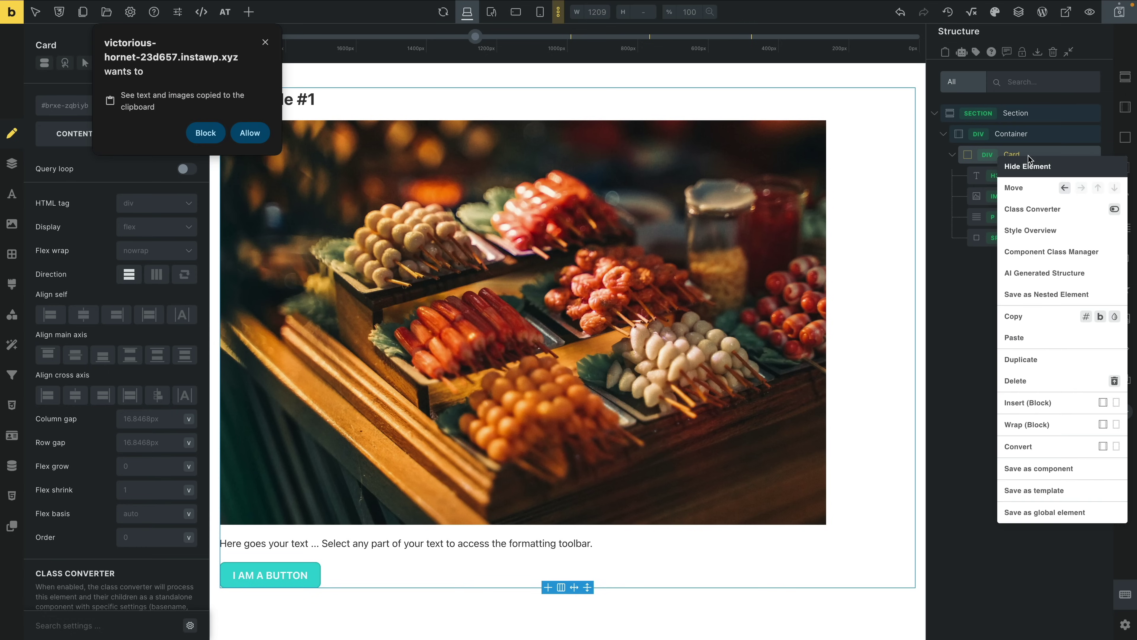
# Convert the Card's ID styles to BEM classes, erasing ID styles and syncing labels
pyautogui.click(1034, 209)
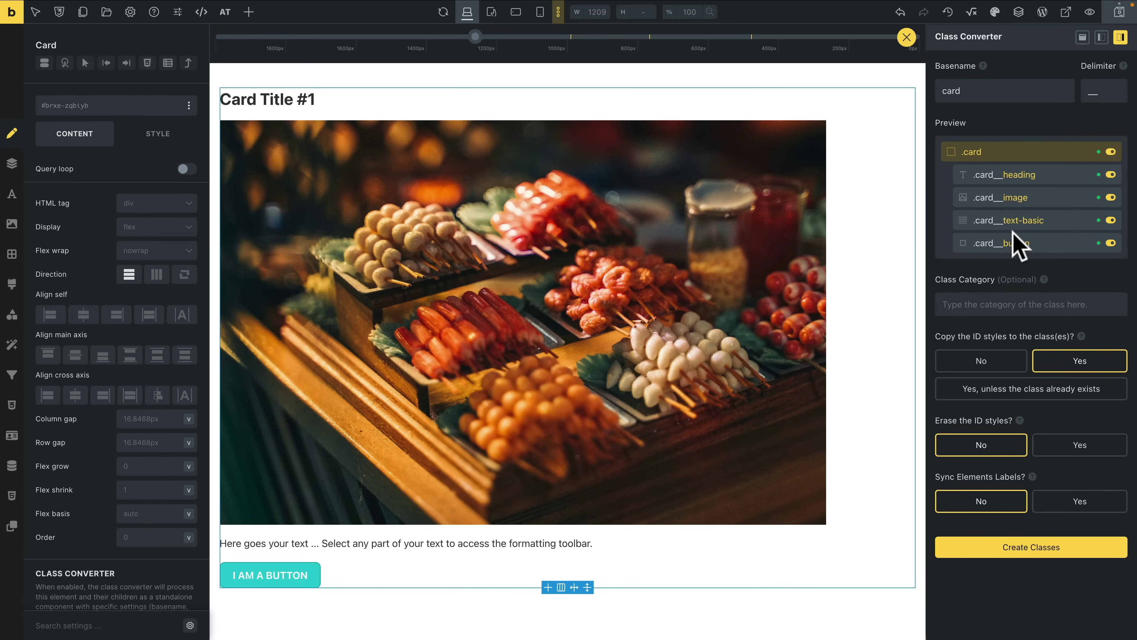
pyautogui.click(1070, 389)
pyautogui.click(1077, 443)
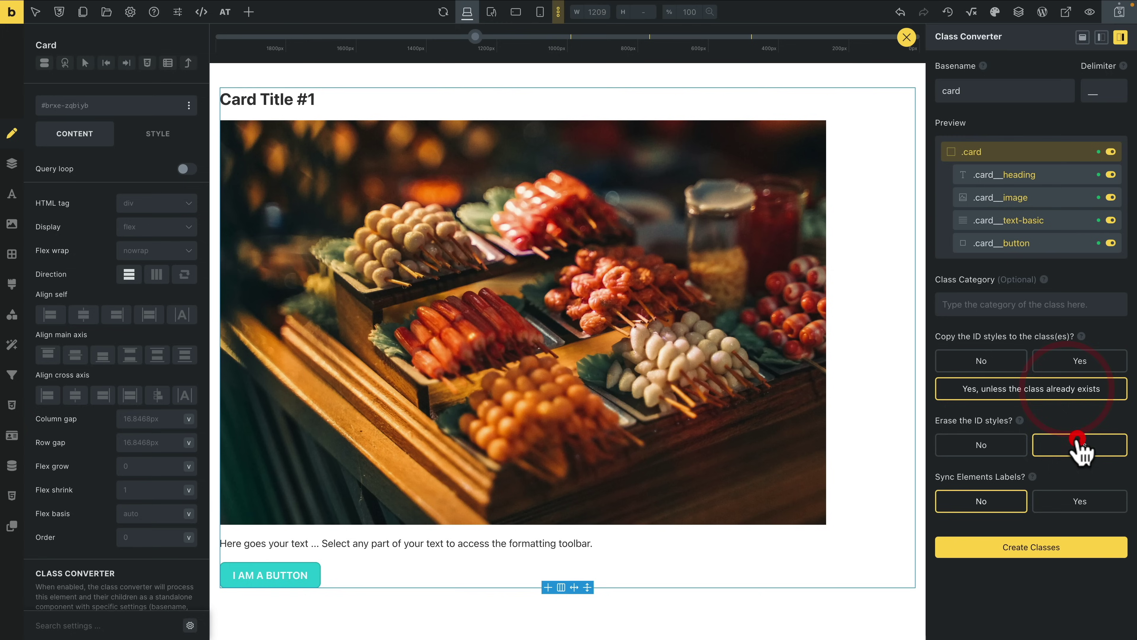
pyautogui.click(1081, 502)
pyautogui.click(1056, 549)
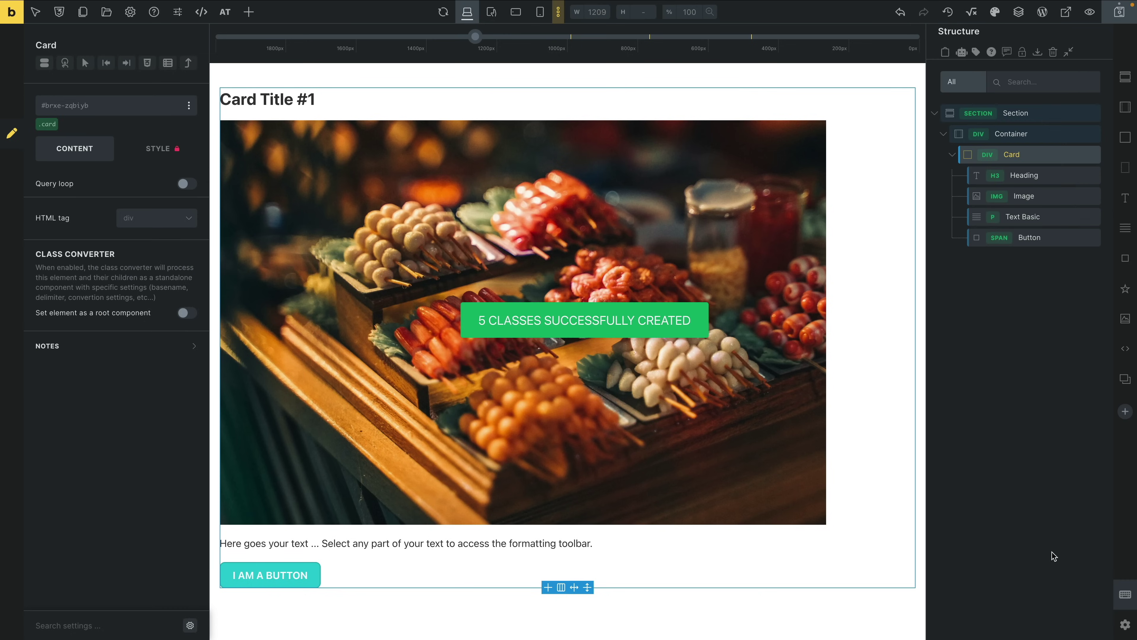
# Verify the .card__heading, .card__image, .card__text-basic and .card__button classes, then reselect the Container
pyautogui.click(1025, 176)
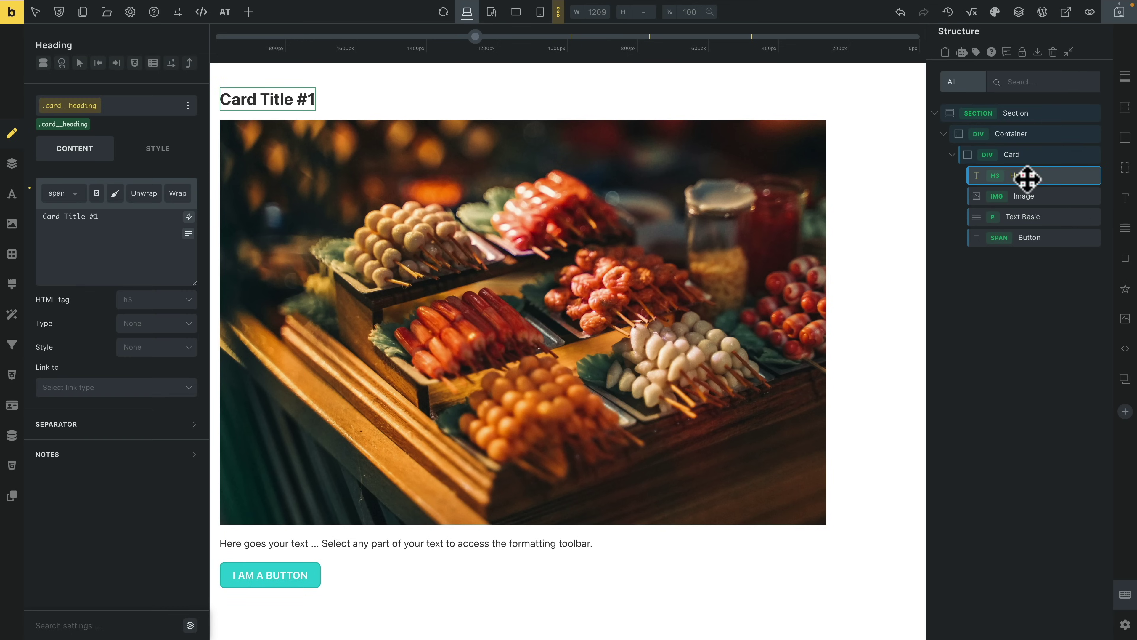
pyautogui.click(1029, 197)
pyautogui.click(1028, 216)
pyautogui.click(1028, 237)
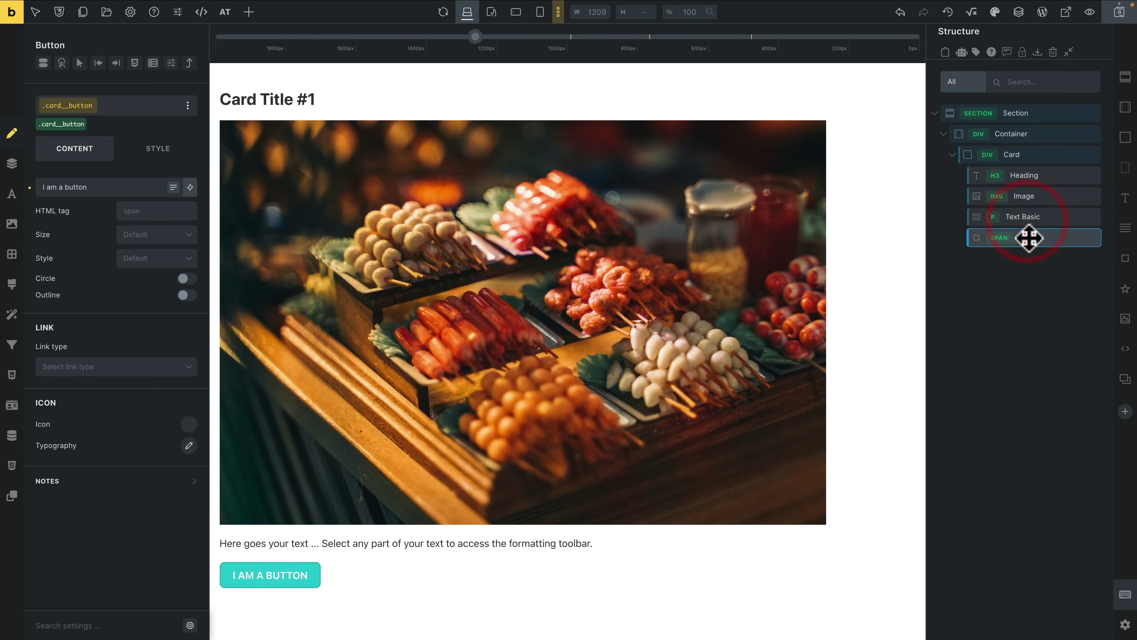
pyautogui.click(1032, 153)
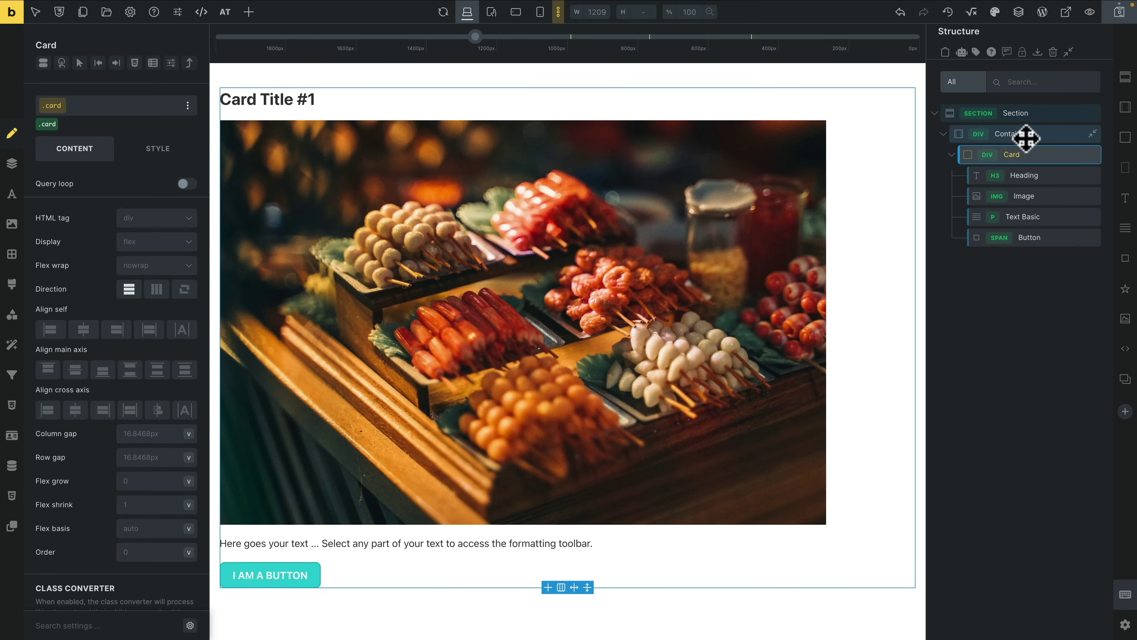
pyautogui.click(1026, 135)
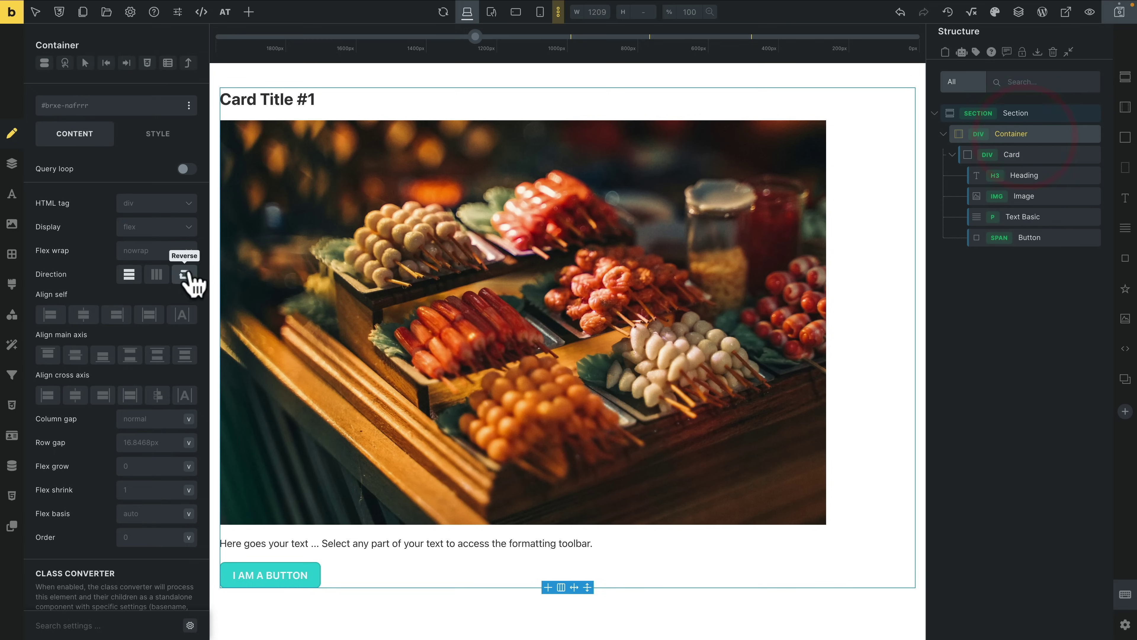
# Make the Container a grid with gap at-container-gap and three columns via at-grid--3
pyautogui.click(151, 228)
pyautogui.click(136, 291)
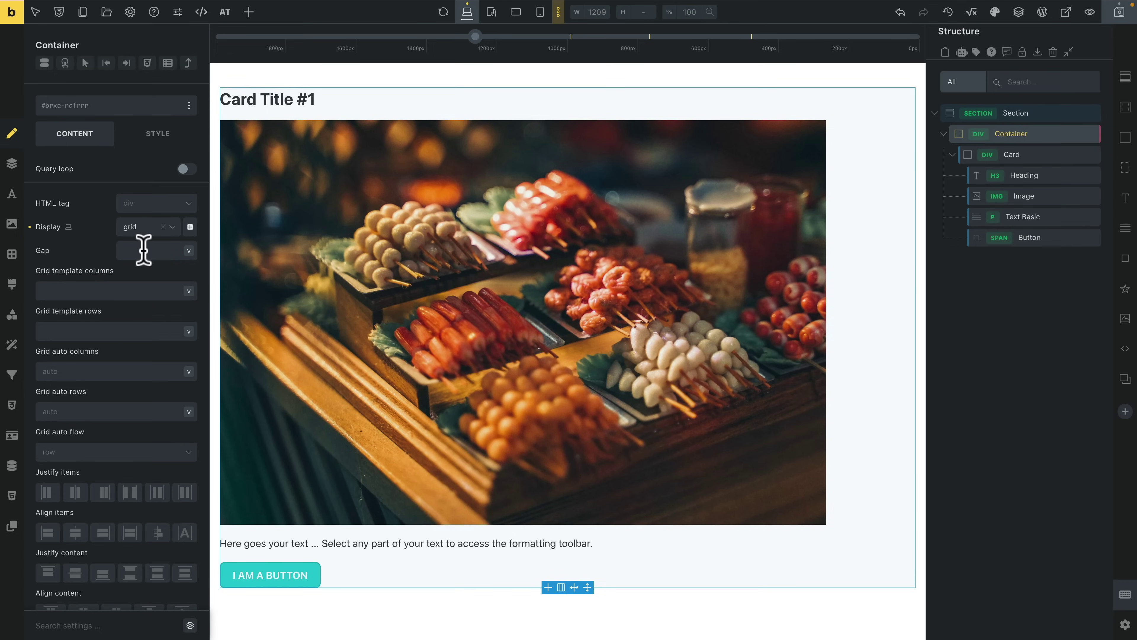
pyautogui.click(189, 251)
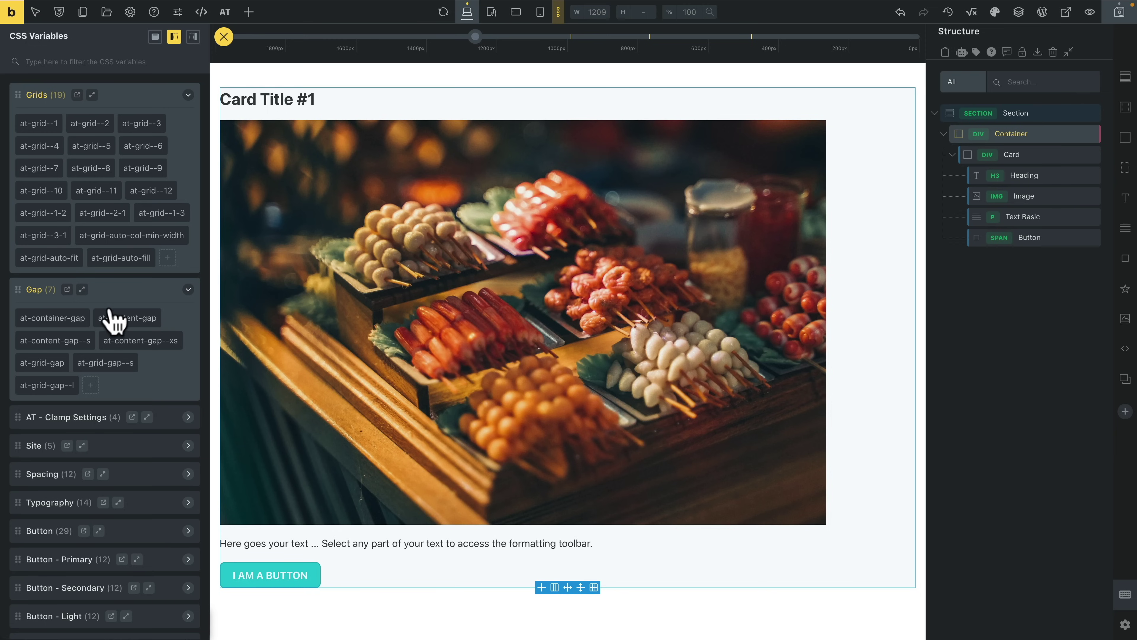
pyautogui.moveTo(56, 326)
pyautogui.click(56, 326)
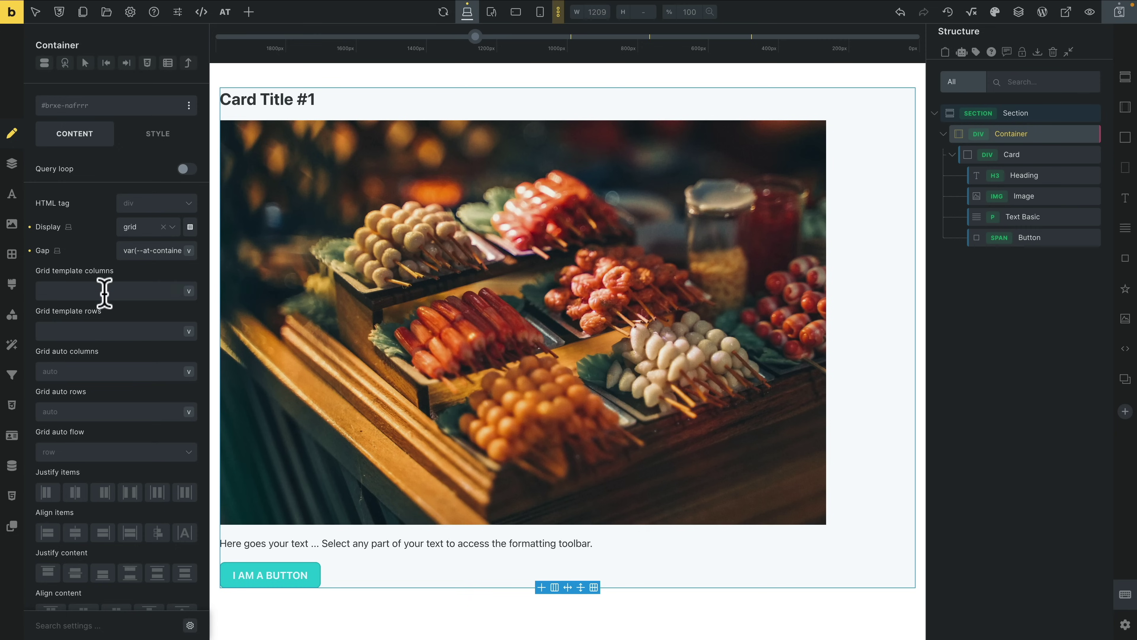
pyautogui.click(188, 292)
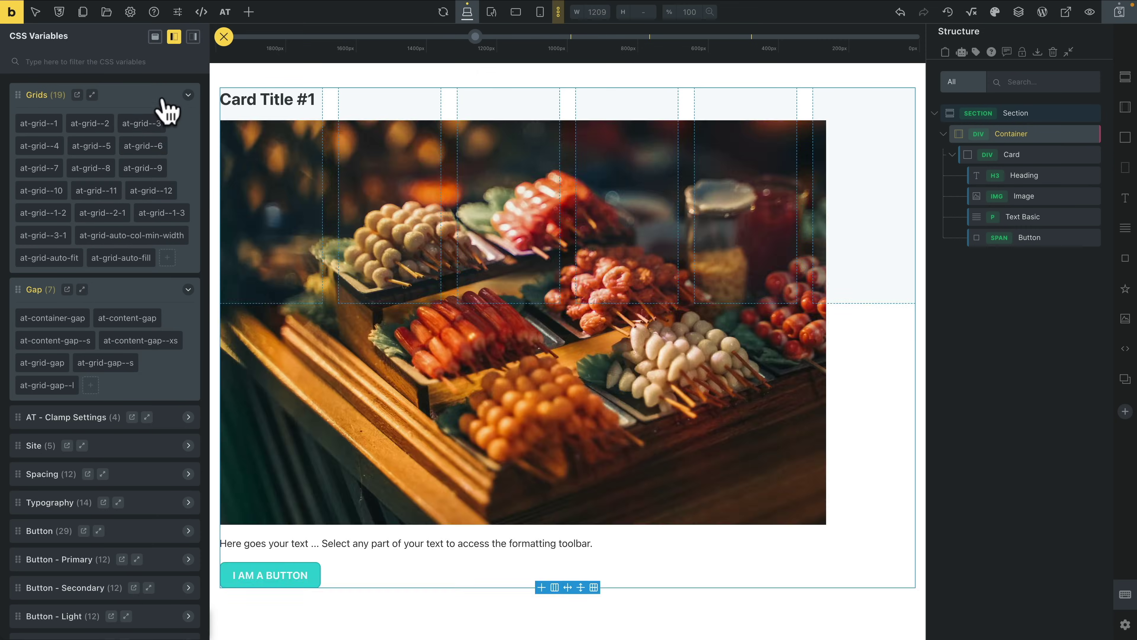
pyautogui.click(152, 124)
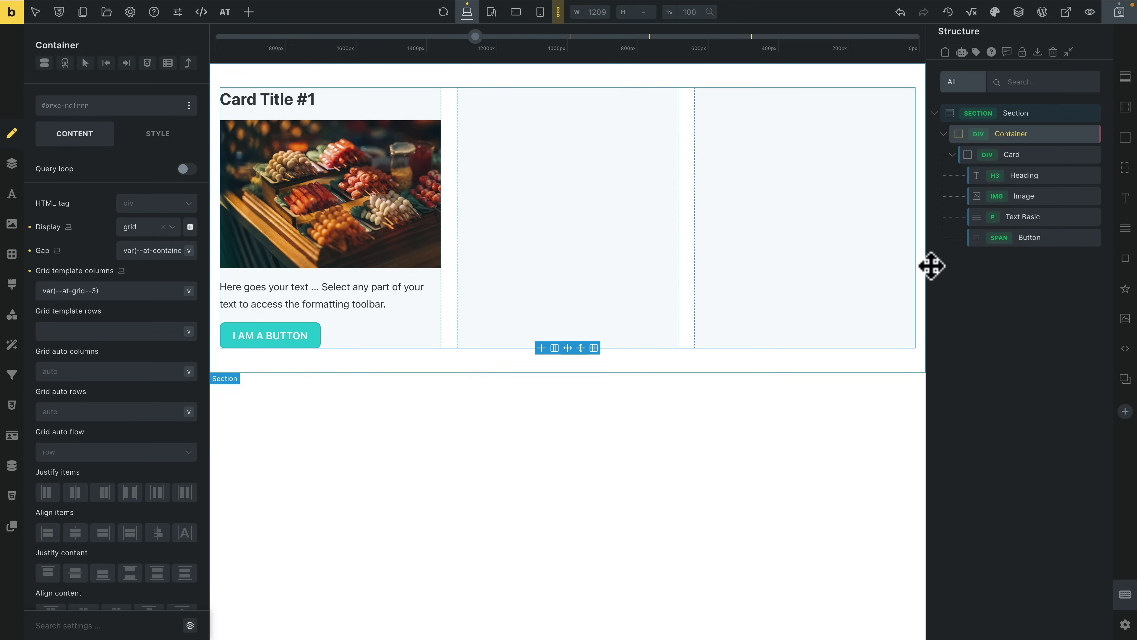
# Collapse the Card and duplicate it twice to get three cards
pyautogui.click(952, 156)
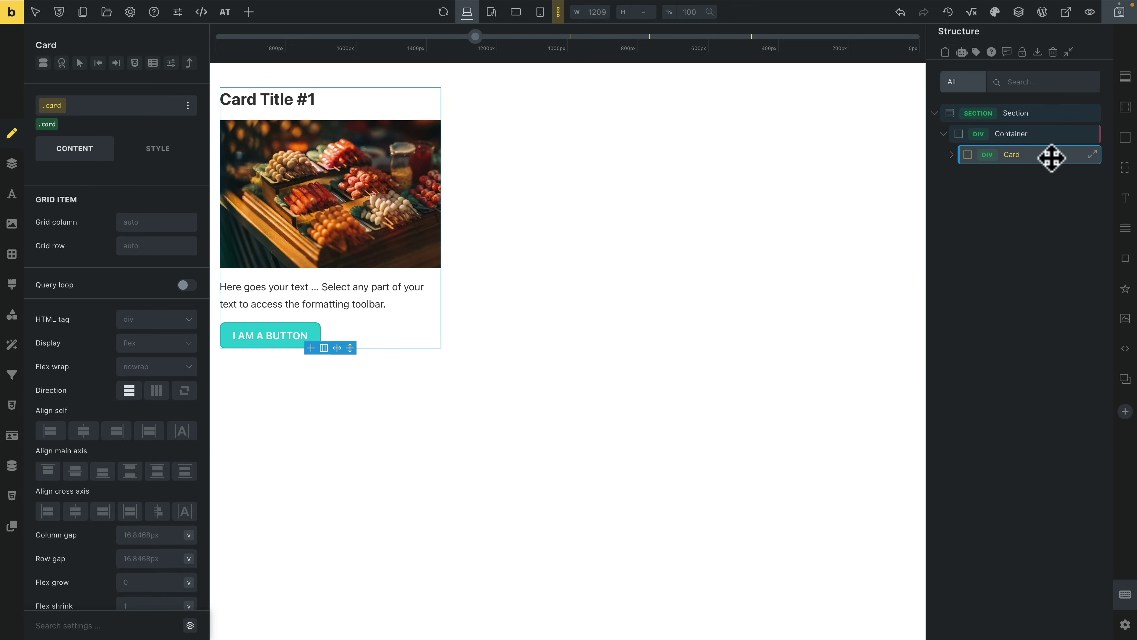
pyautogui.rightClick(1050, 157)
pyautogui.click(1017, 358)
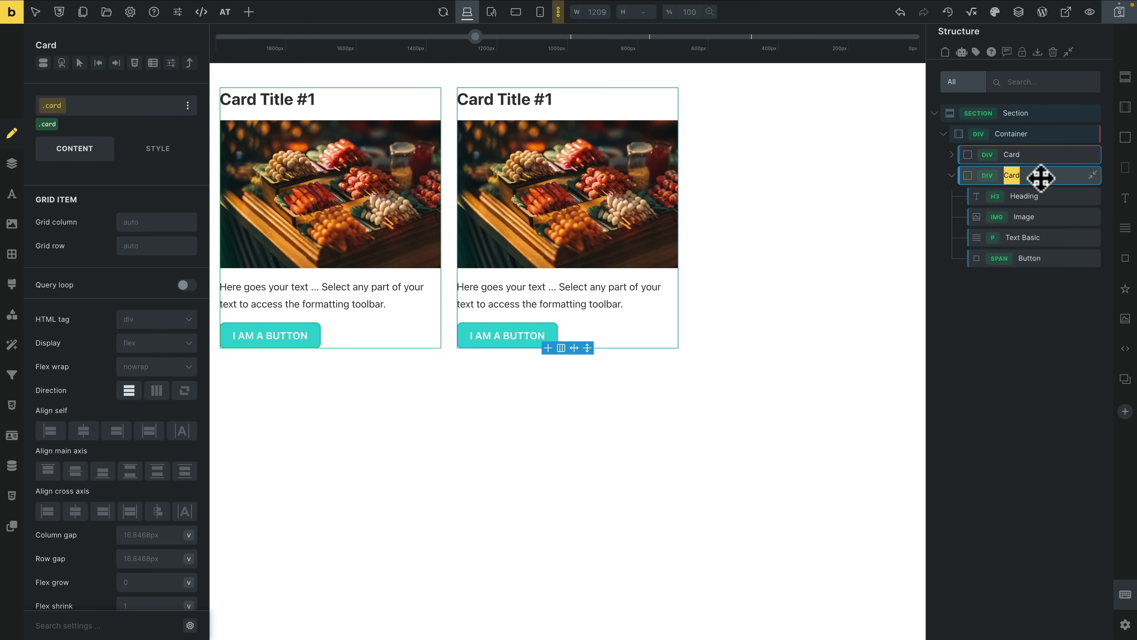
pyautogui.rightClick(1036, 178)
pyautogui.click(1017, 378)
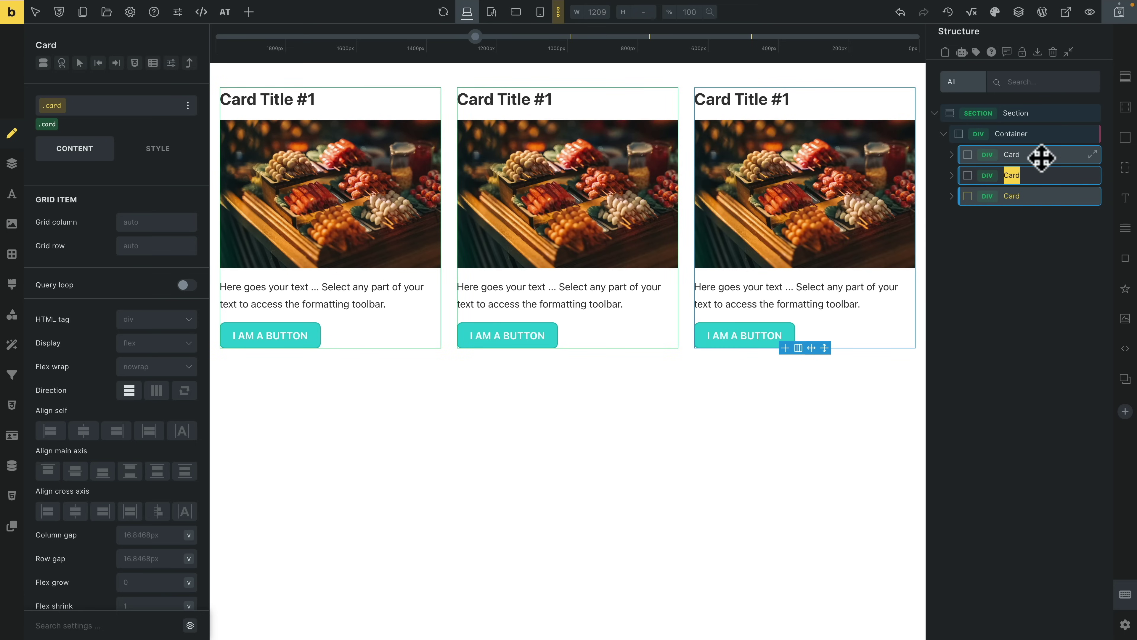
pyautogui.click(952, 154)
# Give .card__image a linked border radius of at-radius--m on all four corners
pyautogui.click(1025, 195)
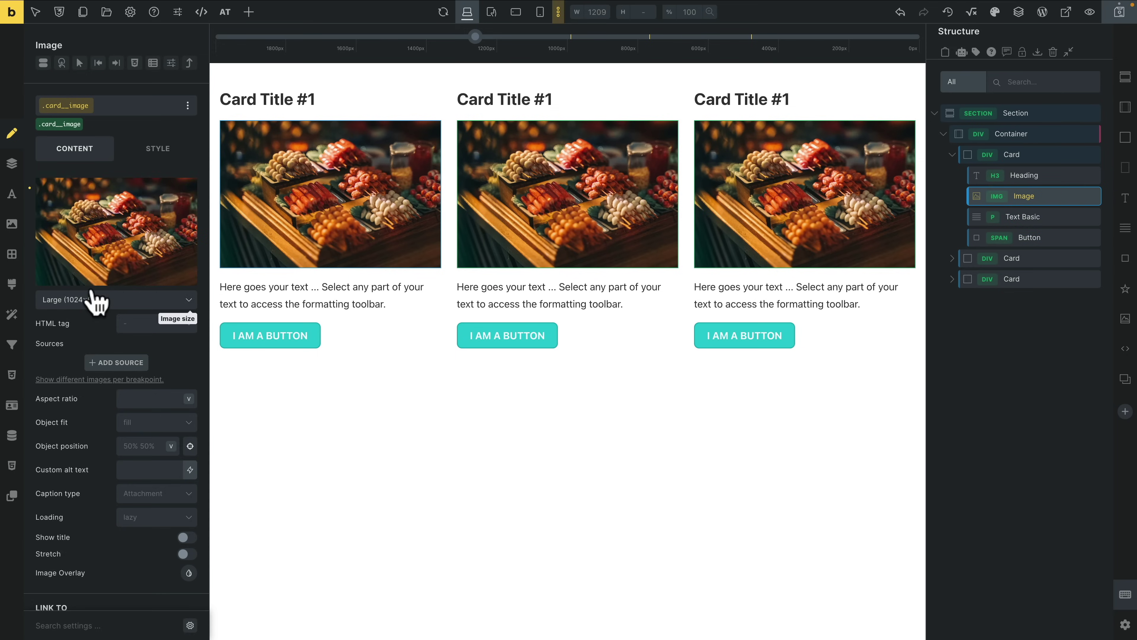
pyautogui.click(158, 148)
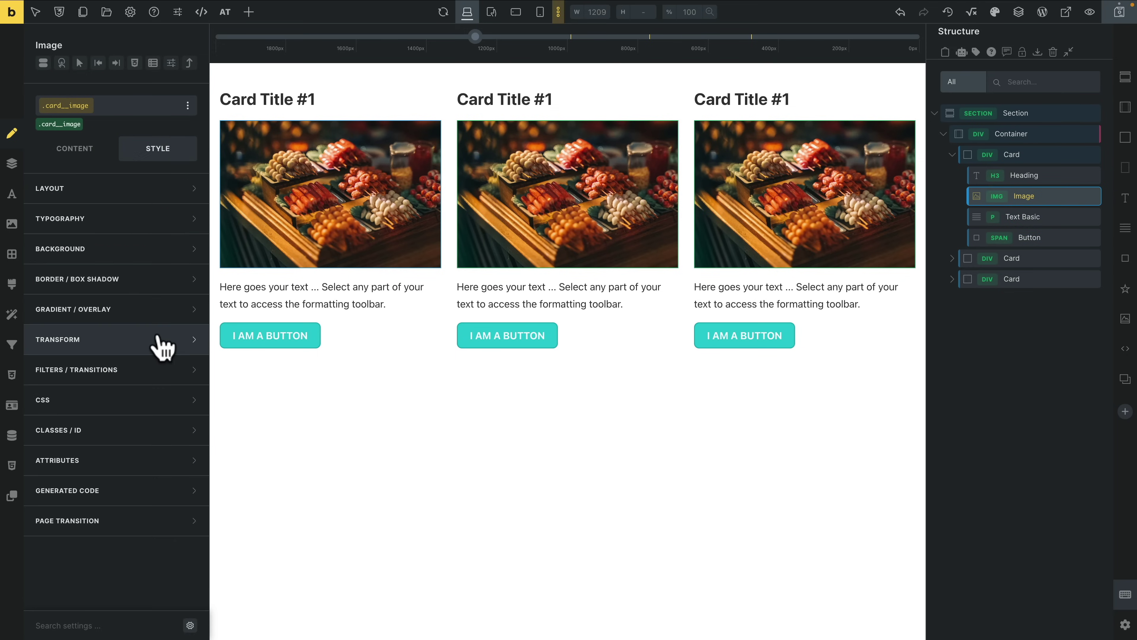
pyautogui.click(155, 279)
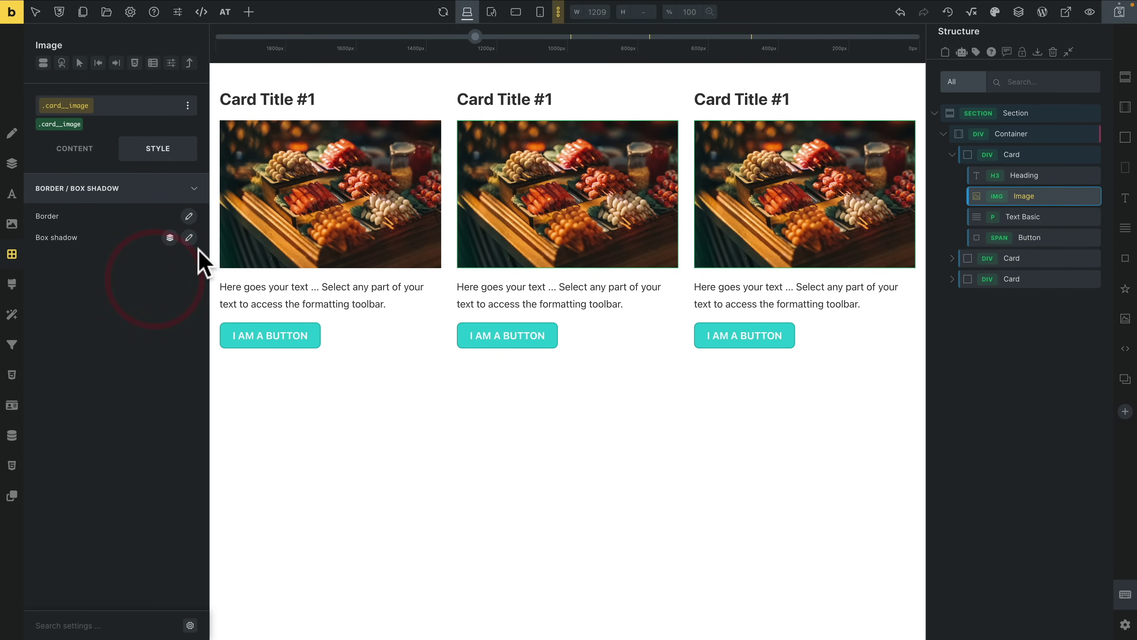
pyautogui.click(189, 216)
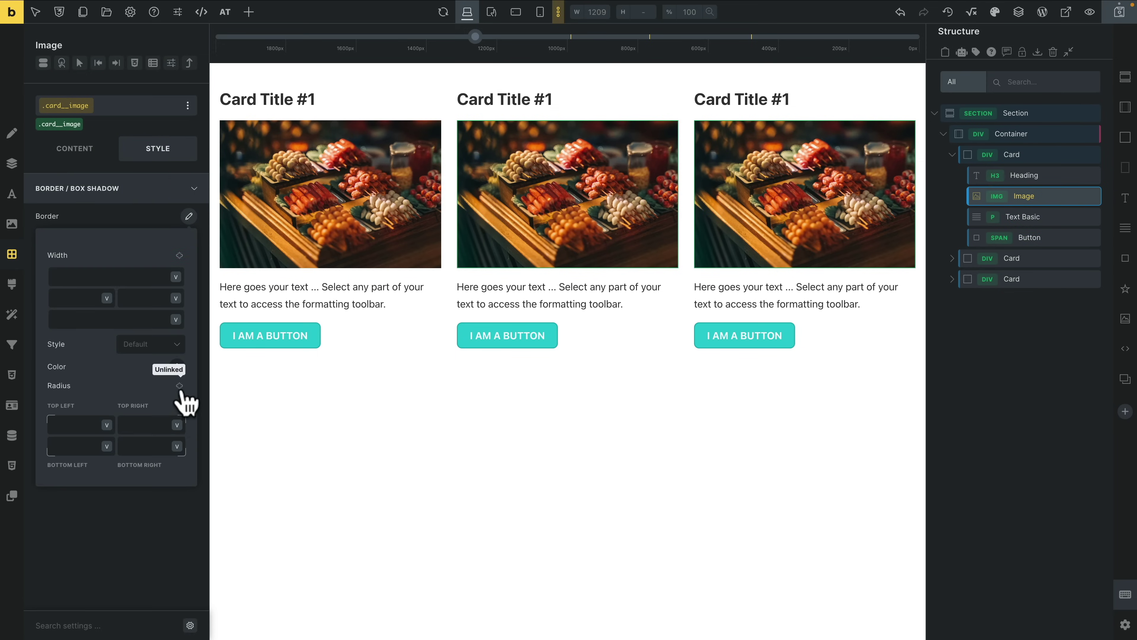
pyautogui.click(179, 385)
pyautogui.click(106, 425)
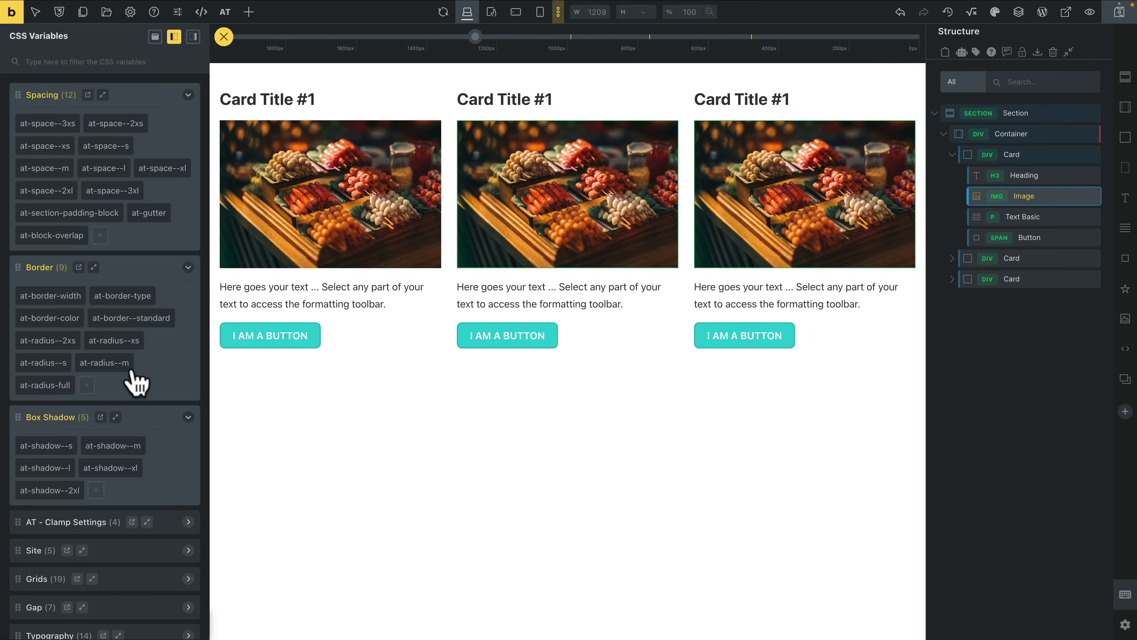
pyautogui.click(108, 364)
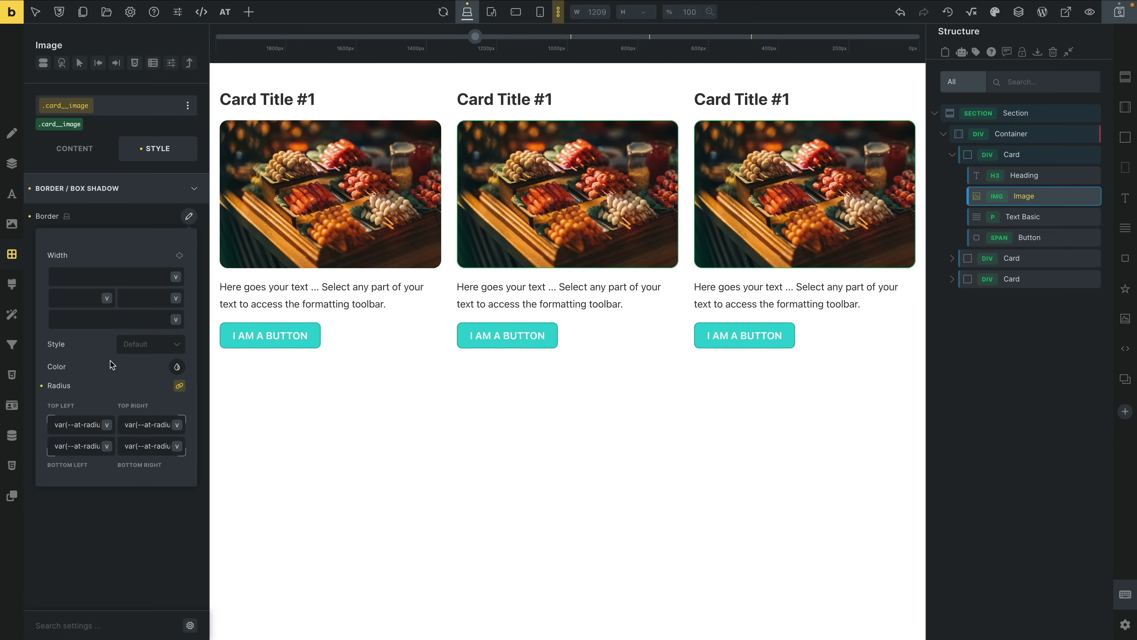
pyautogui.click(189, 217)
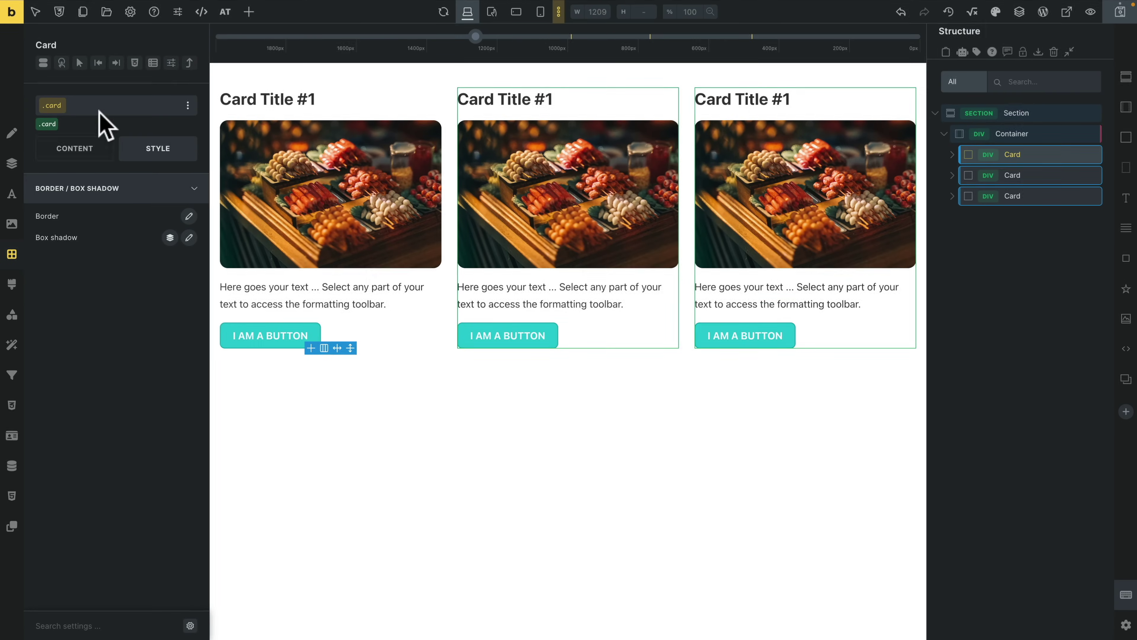
# Widen the settings panel next to the card's class list
pyautogui.moveTo(72, 106)
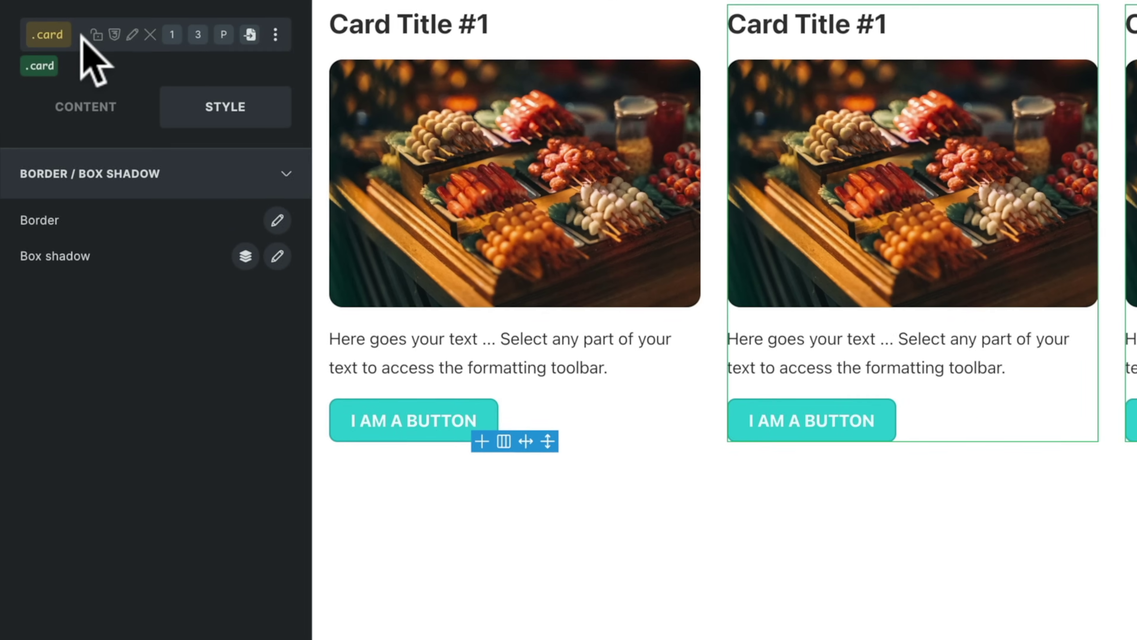
pyautogui.click(78, 36)
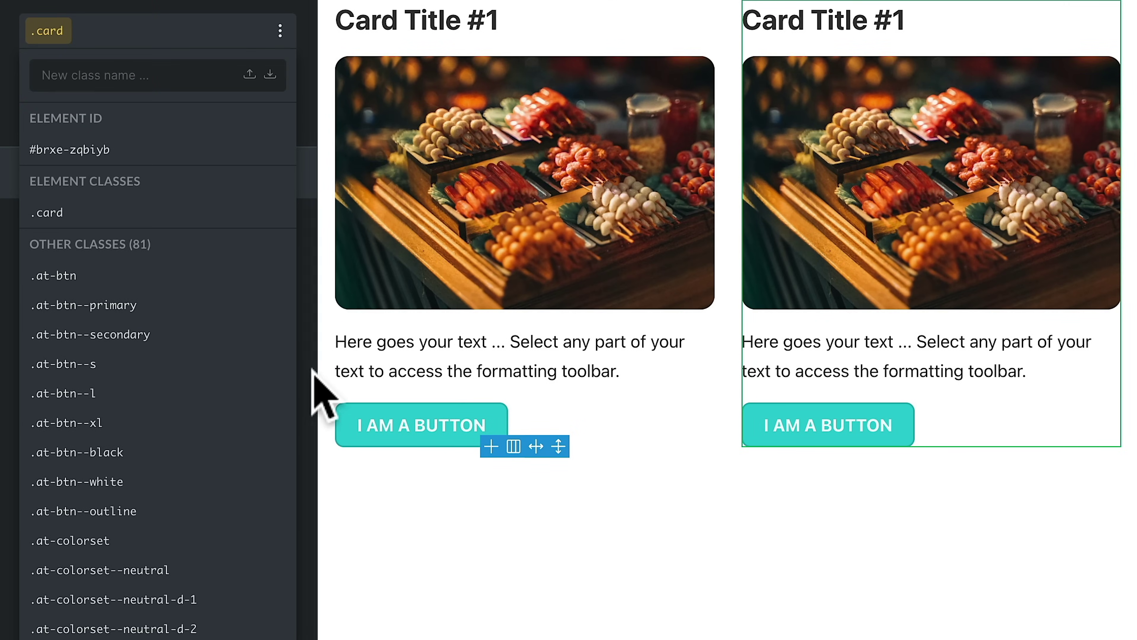
pyautogui.moveTo(319, 394); pyautogui.dragTo(416, 377)
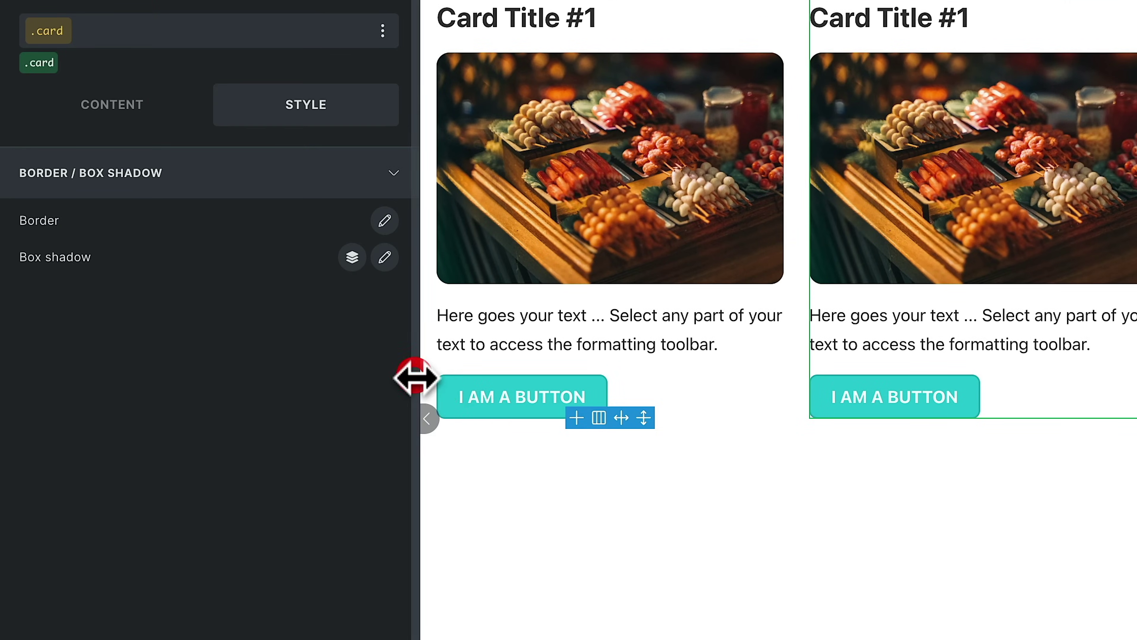
# Browse the Advanced Themer classes in the .card class dropdown, closing it without adding any
pyautogui.click(127, 34)
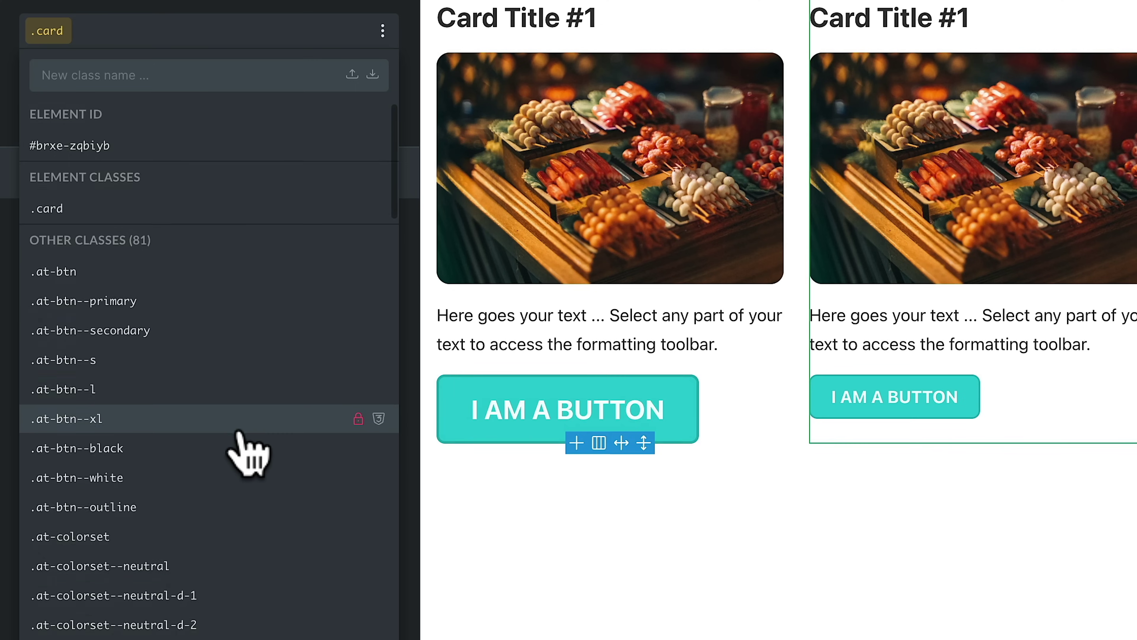
pyautogui.scroll(-2, 246, 452)
pyautogui.scroll(-1, 248, 453)
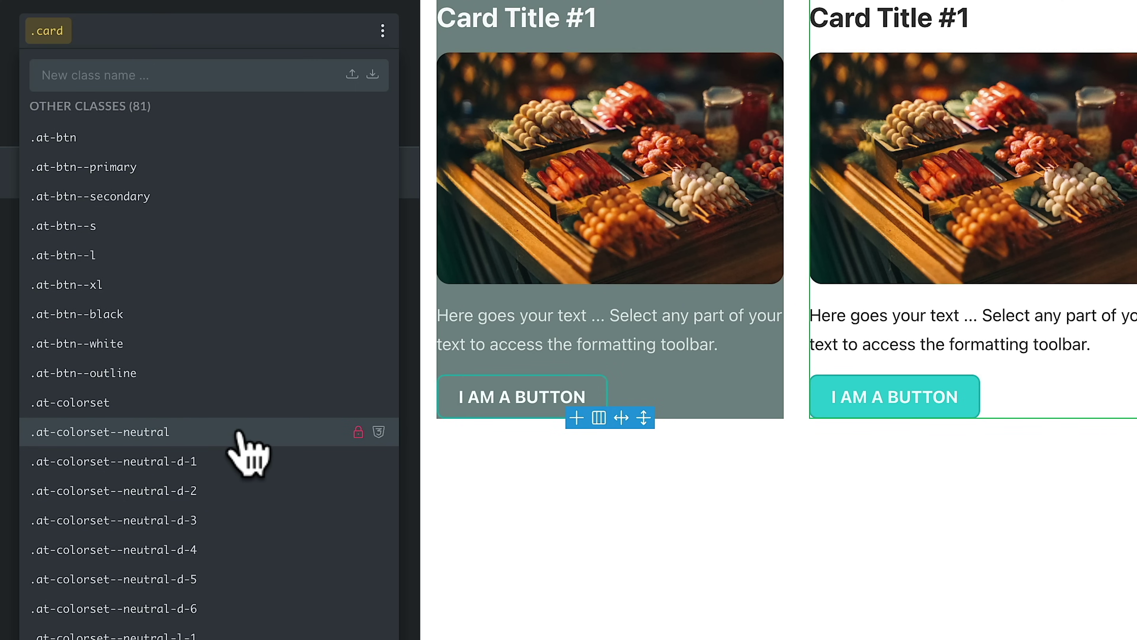
pyautogui.scroll(-8, 247, 452)
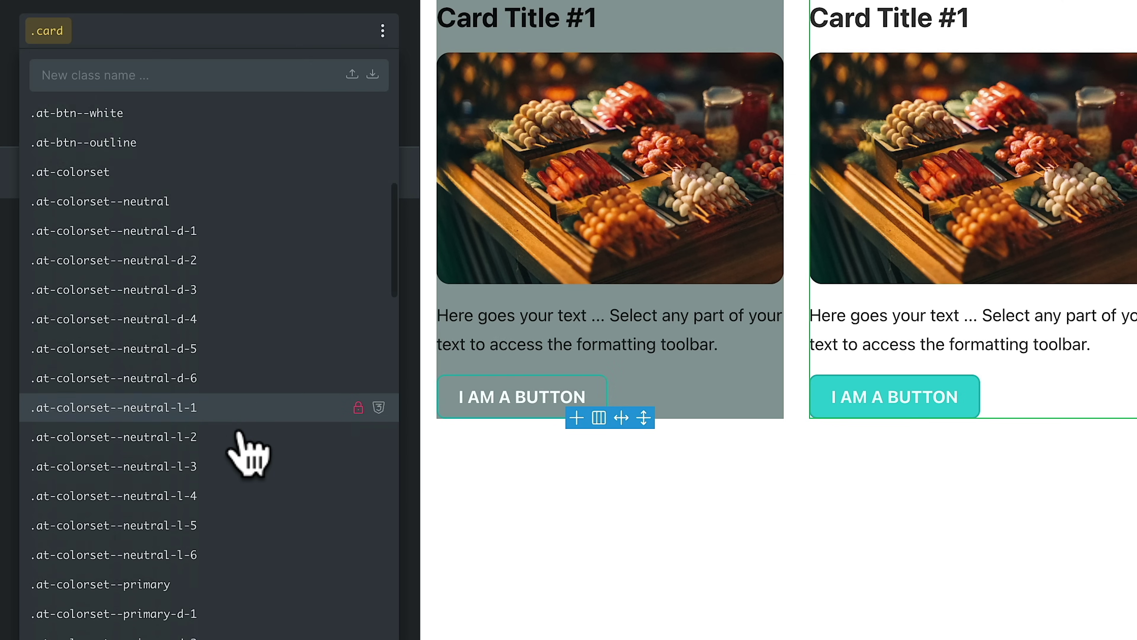
pyautogui.scroll(-4, 248, 452)
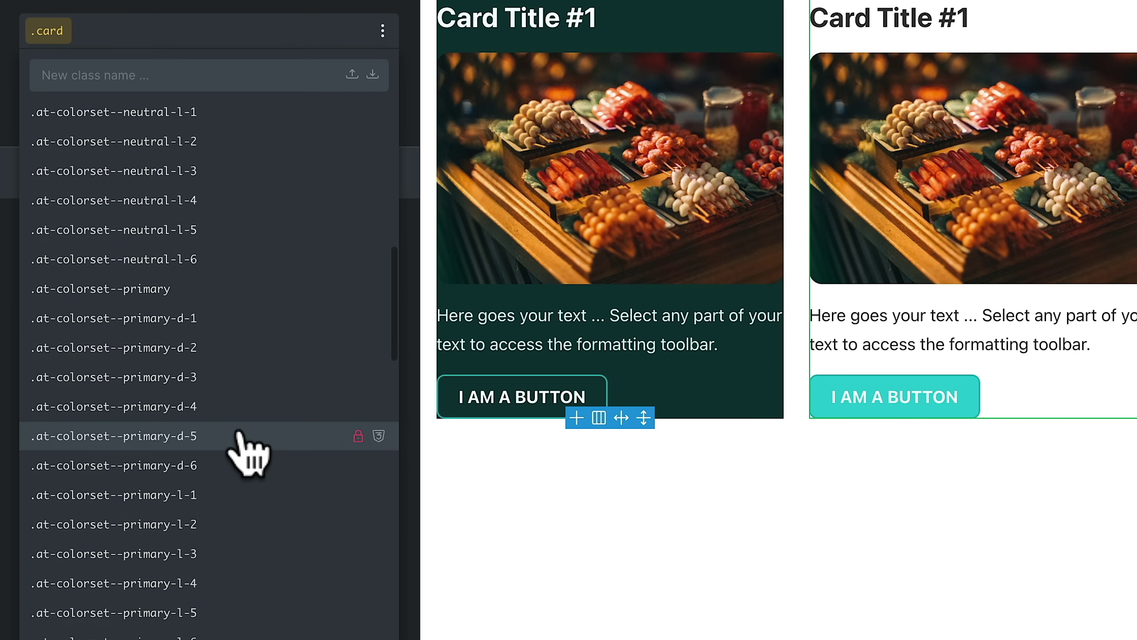
pyautogui.scroll(1, 248, 453)
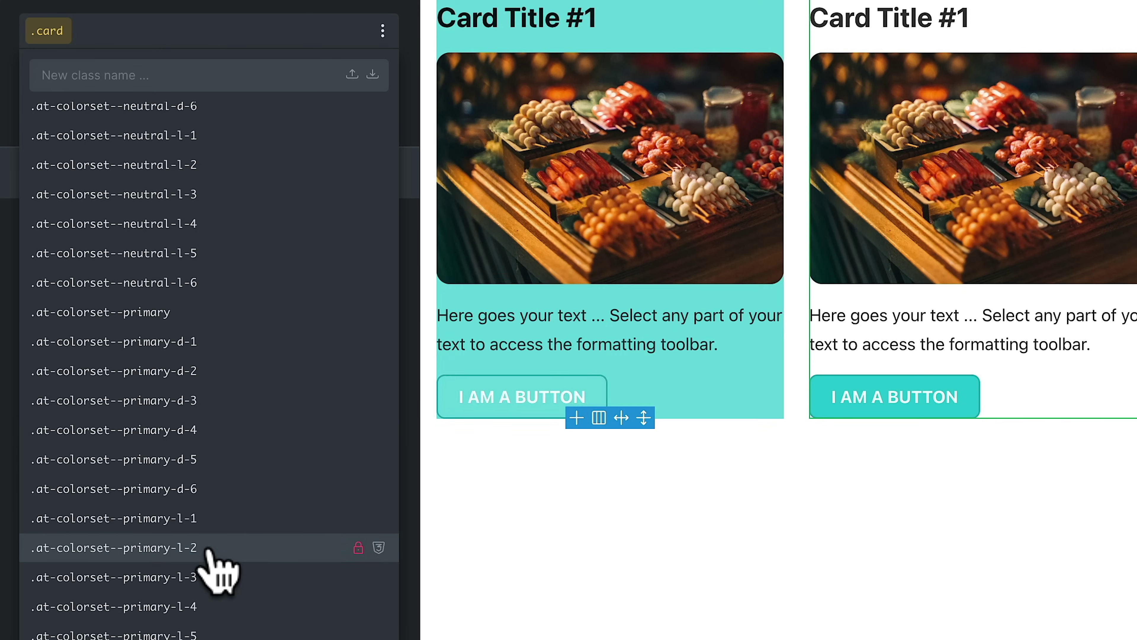
pyautogui.scroll(6, 222, 287)
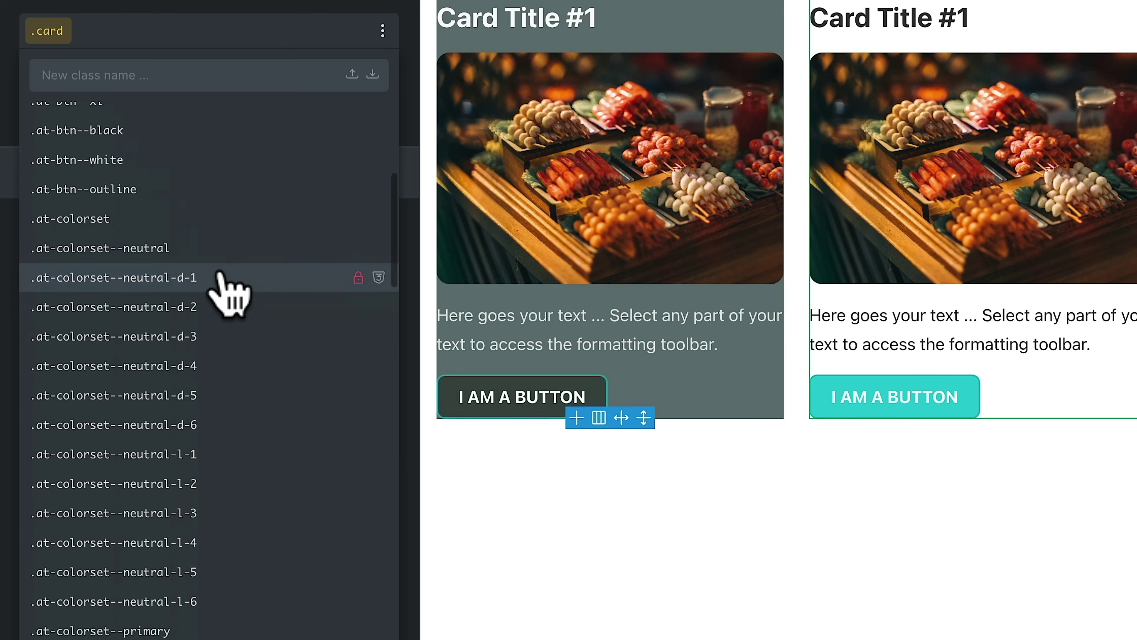
pyautogui.scroll(4, 218, 273)
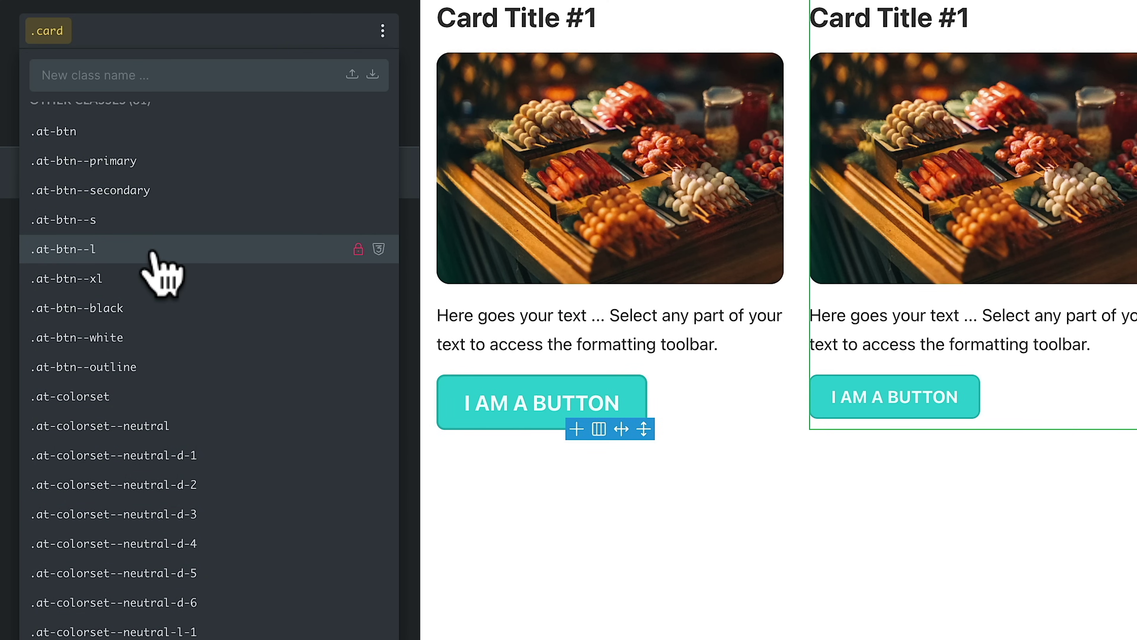
pyautogui.scroll(2, 155, 258)
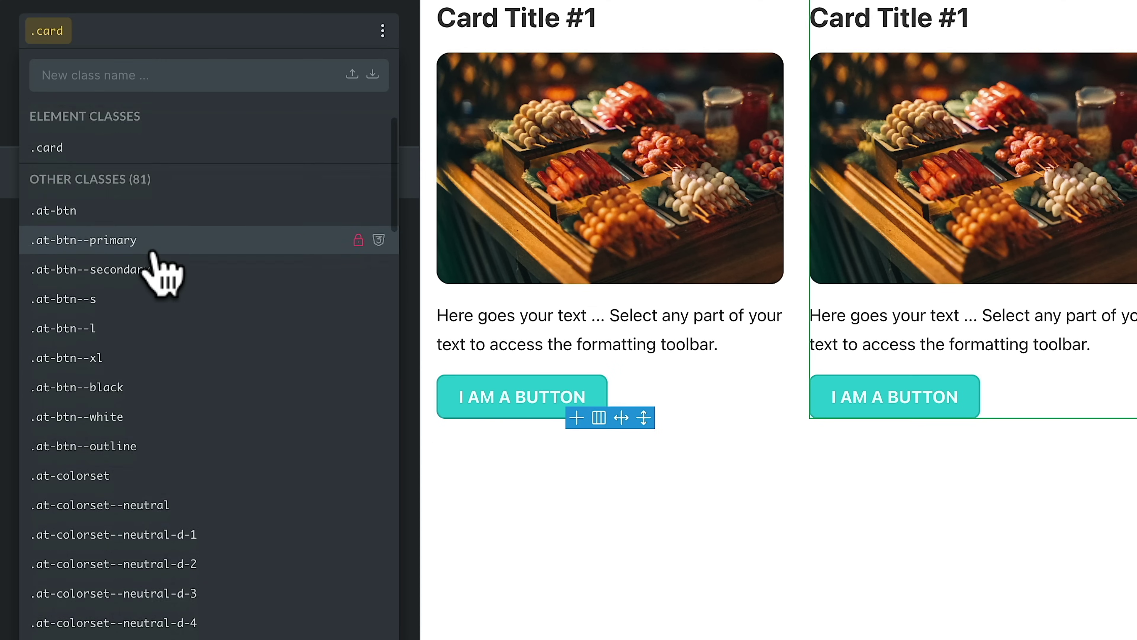
pyautogui.scroll(-8, 155, 258)
pyautogui.scroll(-10, 154, 258)
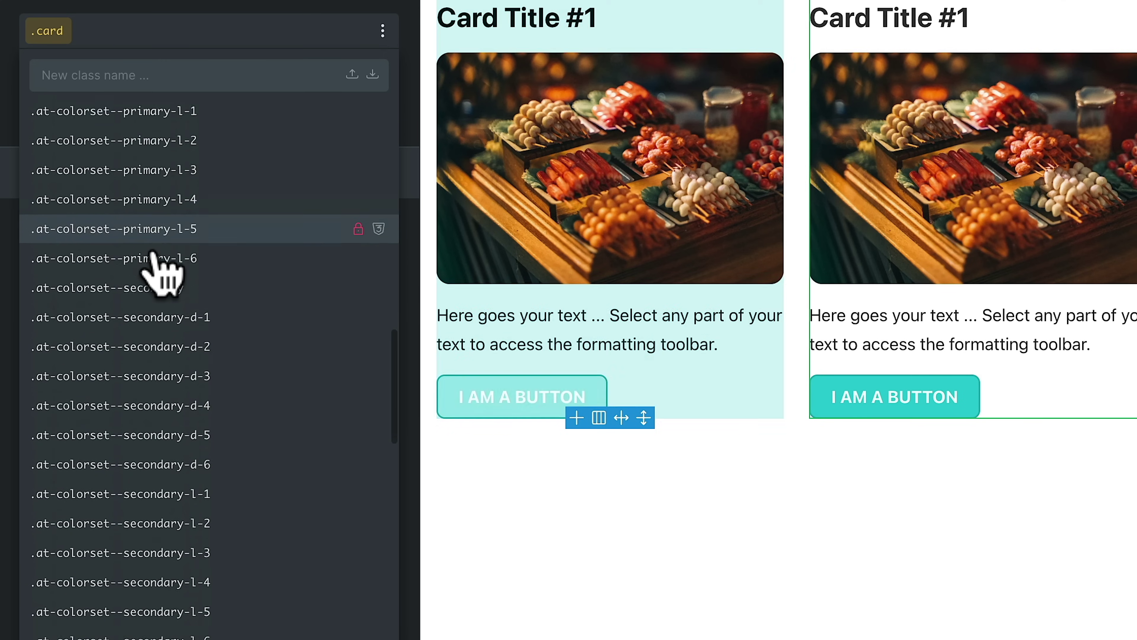
pyautogui.scroll(-8, 152, 258)
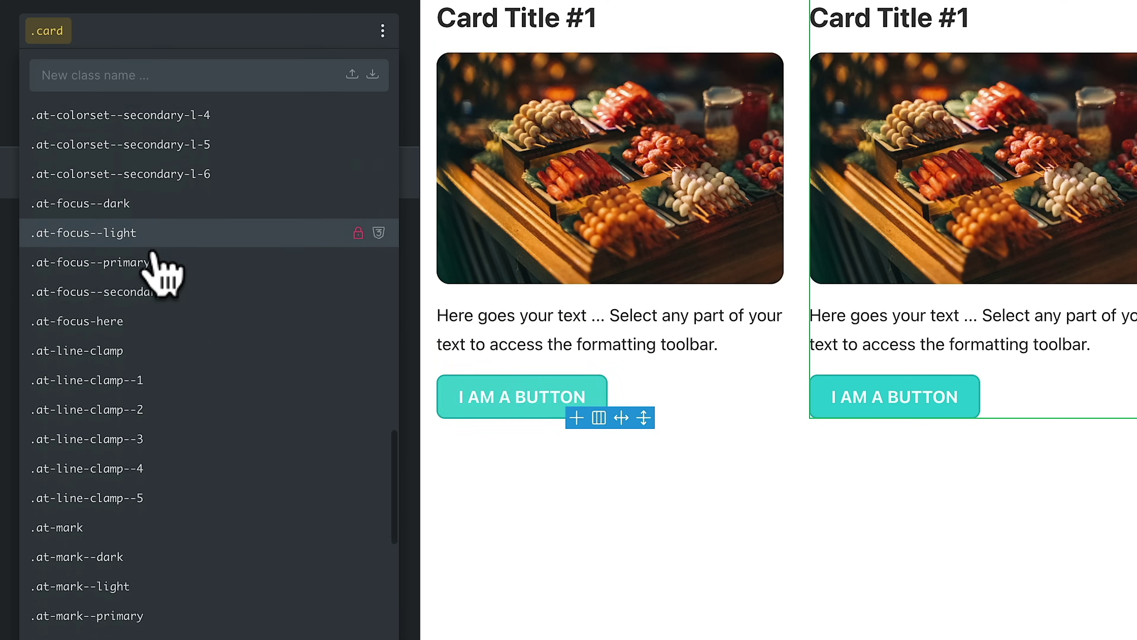
pyautogui.scroll(-3, 143, 340)
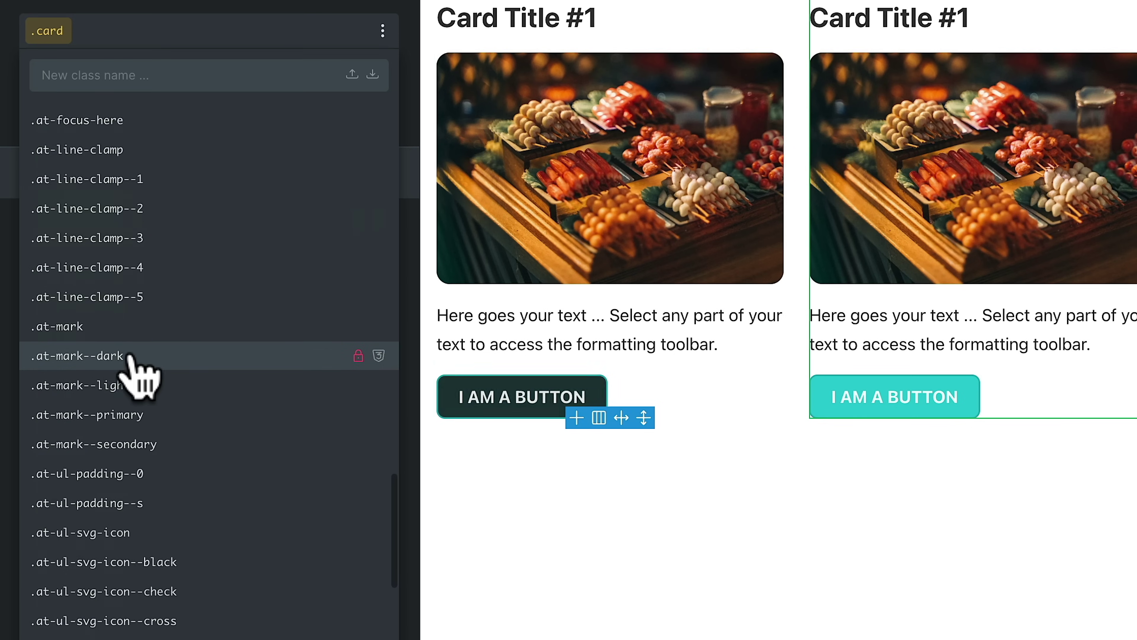
pyautogui.scroll(-5, 193, 399)
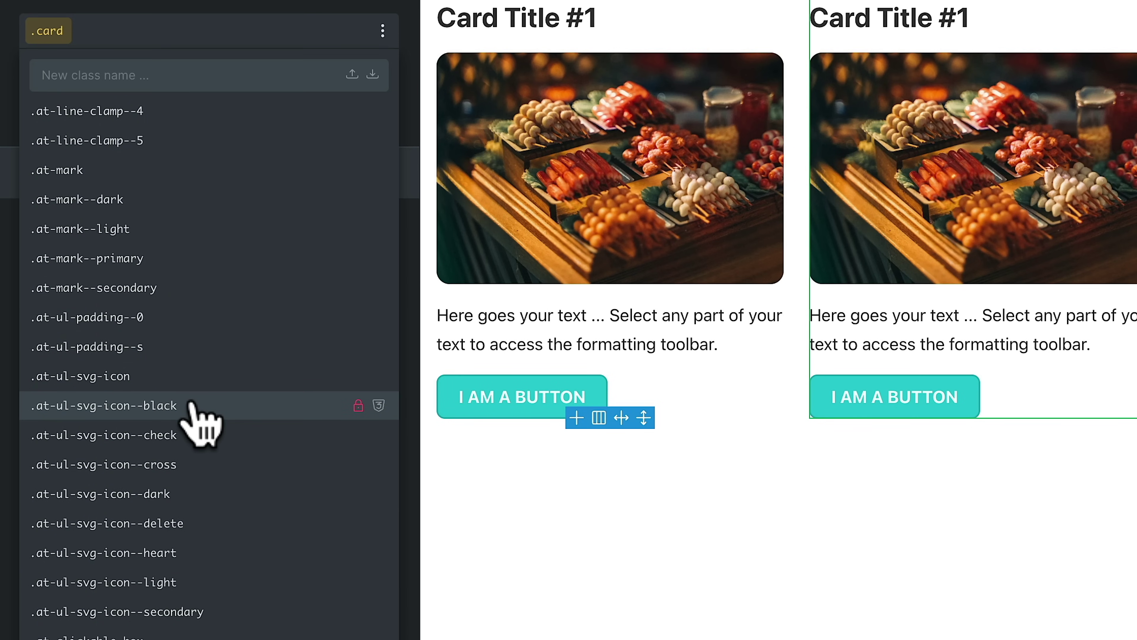
pyautogui.scroll(-4, 193, 417)
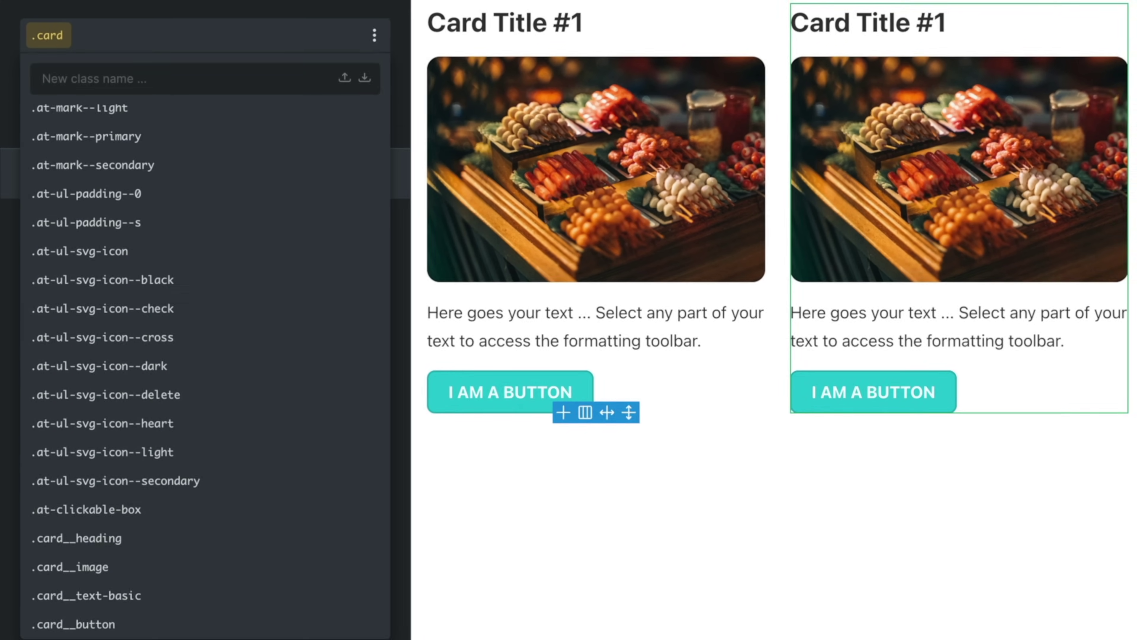
pyautogui.press('Escape')
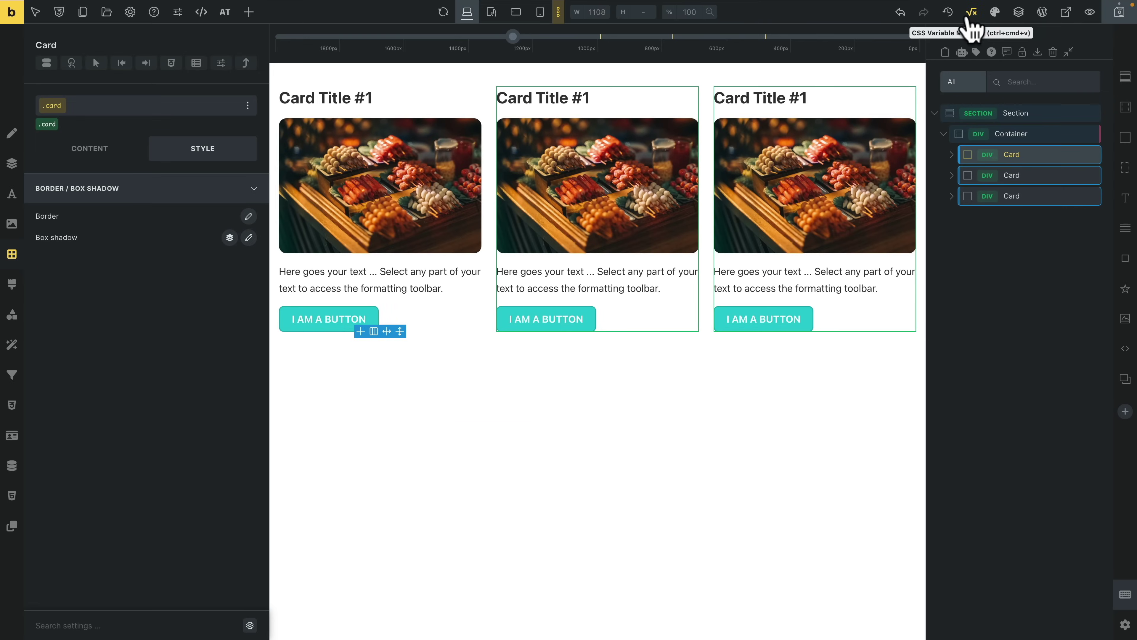
# Show the SVG category's five at-svg variables (arrow, check, cross, heart, delete) in the CSS Variable Manager
pyautogui.click(970, 13)
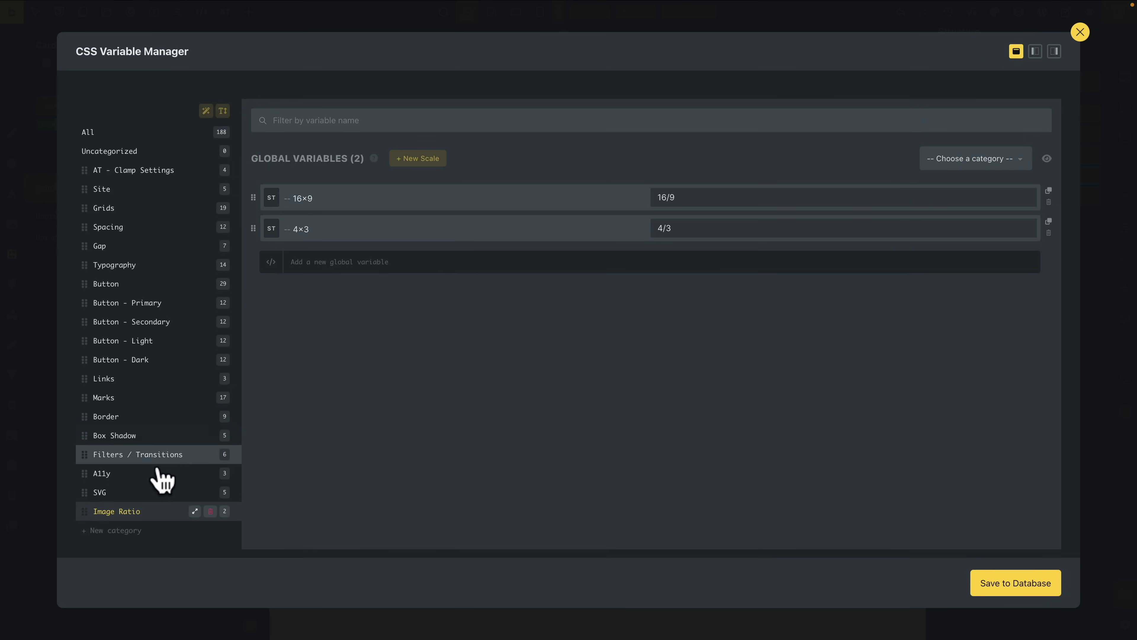
pyautogui.click(112, 493)
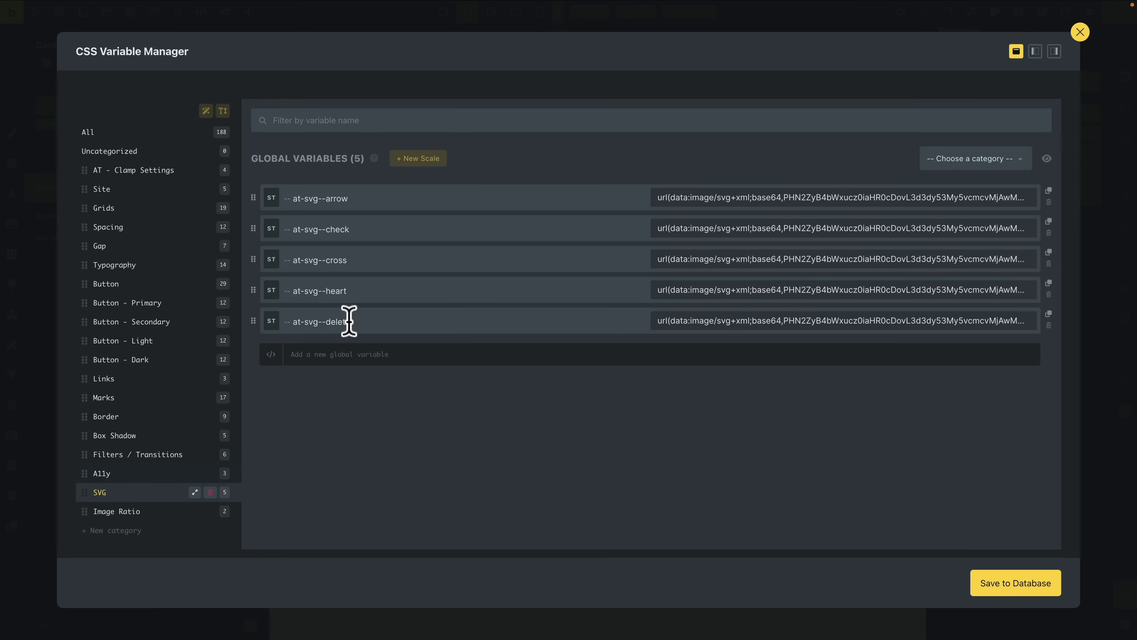